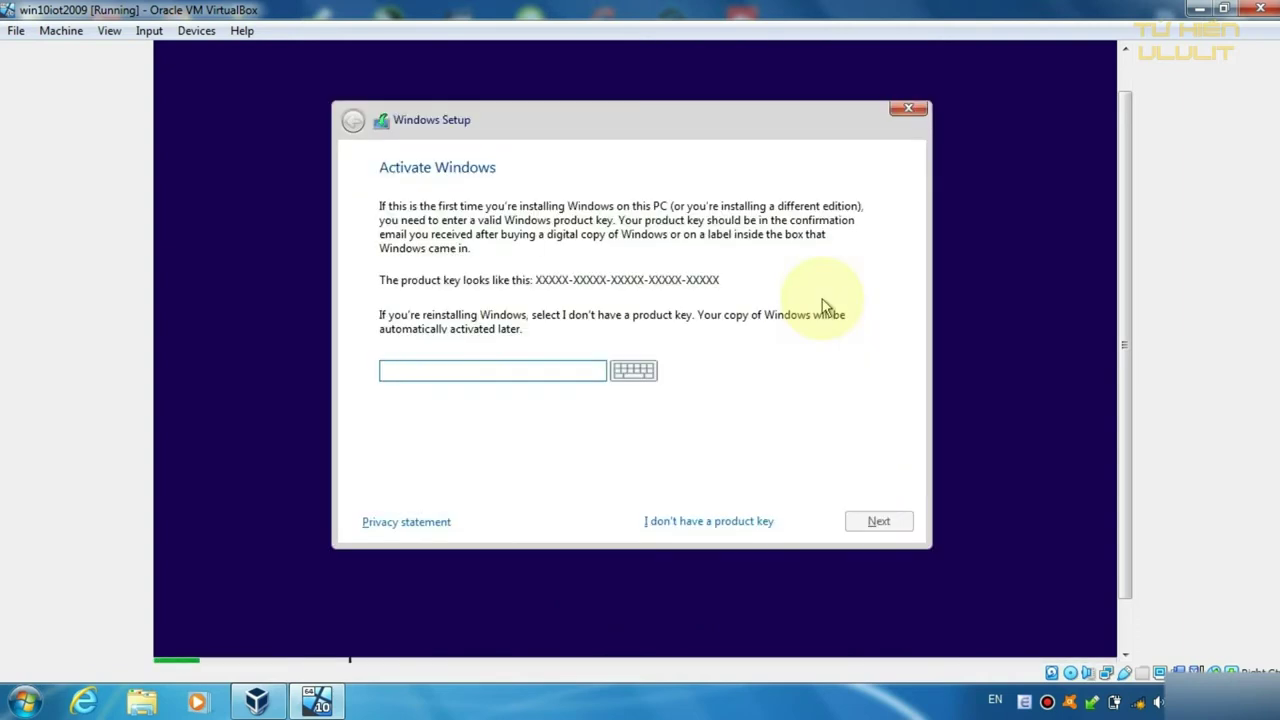
- Continue without a product key and choose Windows 10 IoT Enterprise as the operating system to install
{"action": "left_click", "coordinate": [671, 524]}
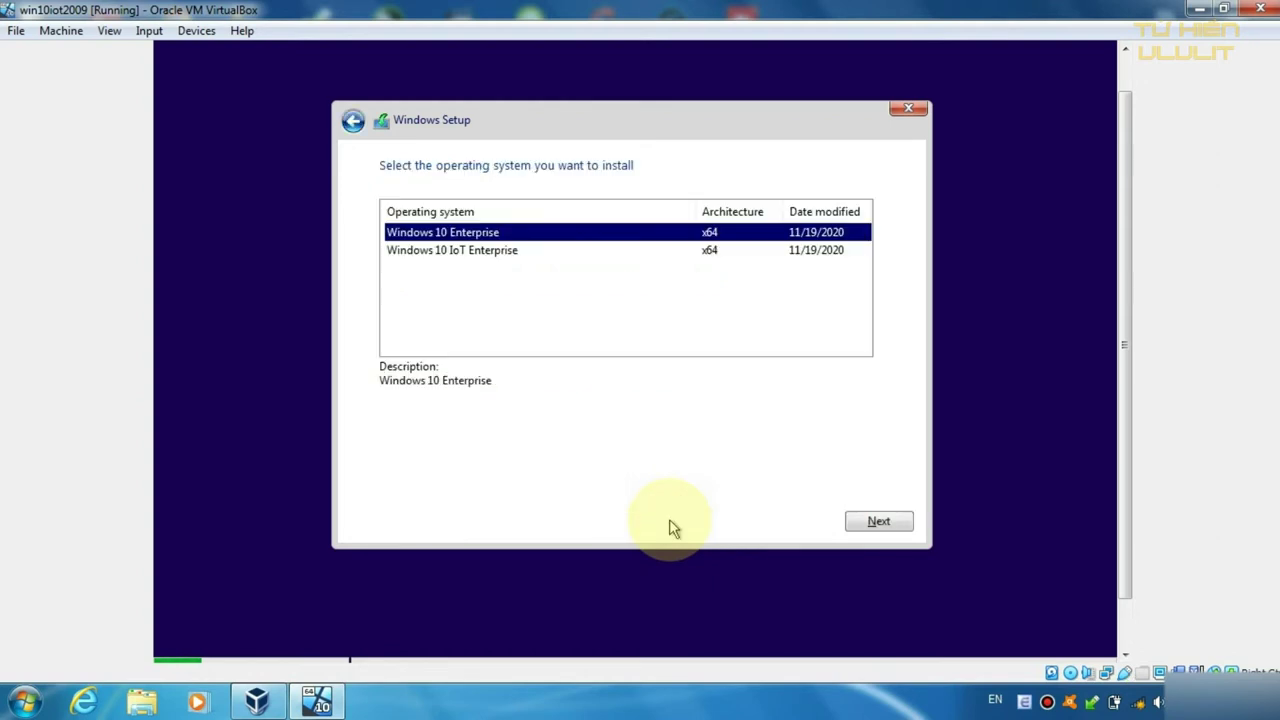
{"action": "left_click", "coordinate": [491, 251]}
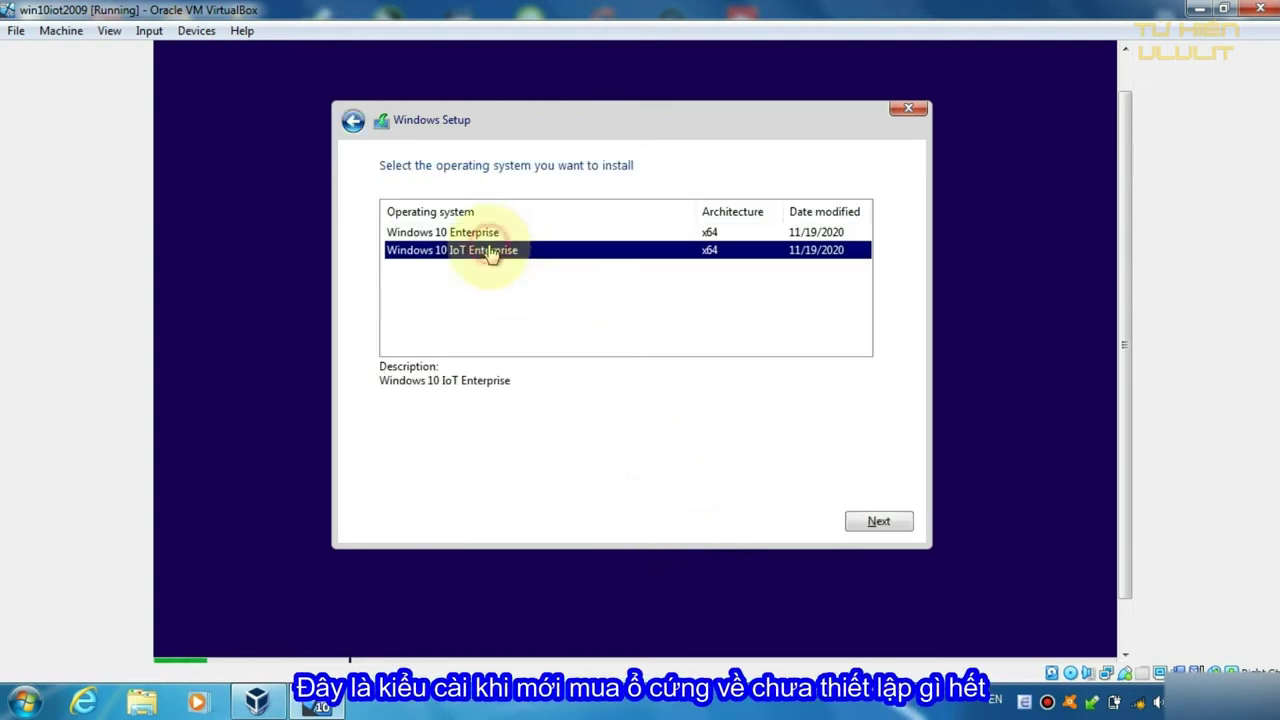
{"action": "left_click", "coordinate": [490, 238]}
{"action": "left_click", "coordinate": [491, 250]}
{"action": "left_click", "coordinate": [490, 234]}
{"action": "left_click", "coordinate": [491, 250]}
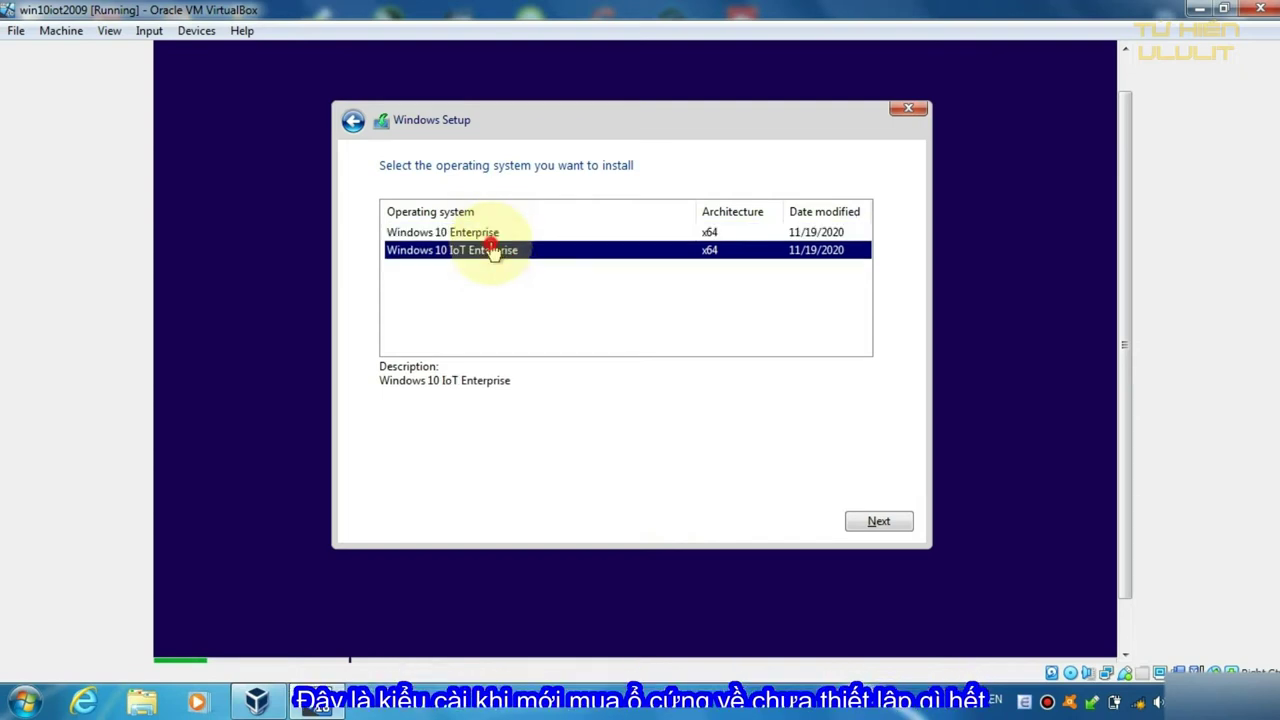
{"action": "left_click", "coordinate": [489, 235]}
{"action": "left_click", "coordinate": [489, 254]}
{"action": "left_click", "coordinate": [490, 236]}
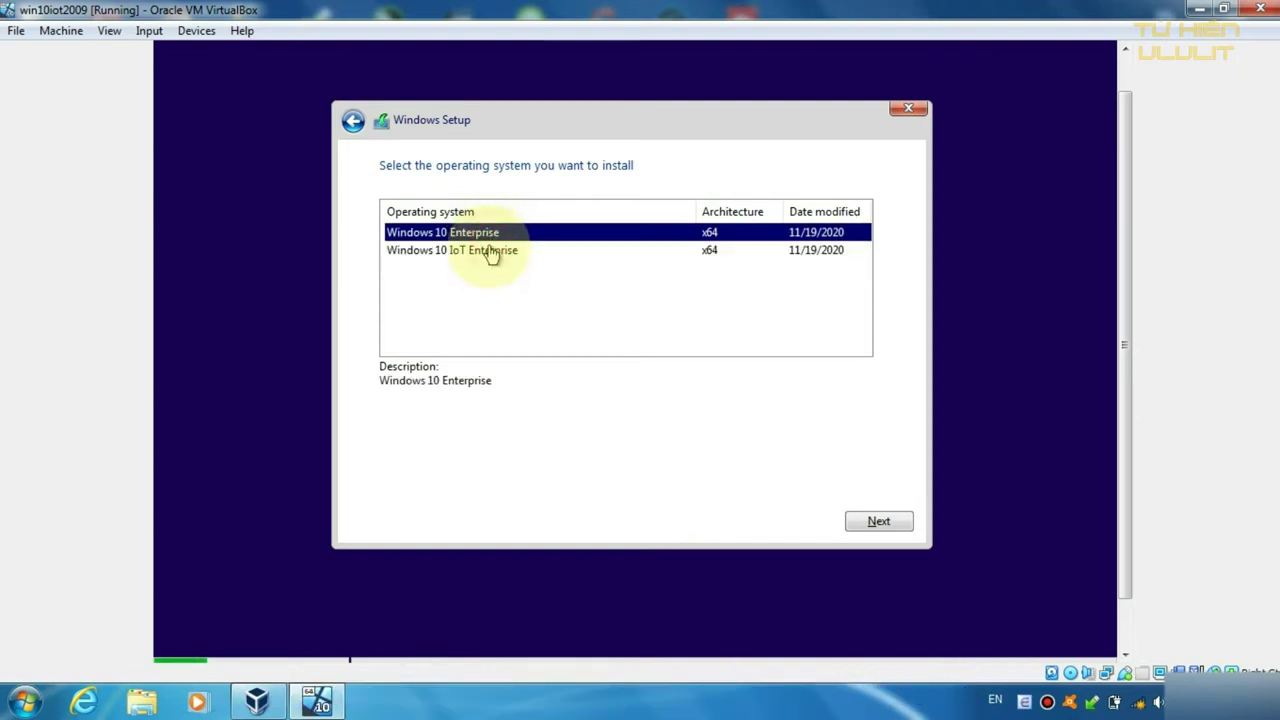
{"action": "left_click", "coordinate": [491, 251]}
{"action": "left_click", "coordinate": [857, 518]}
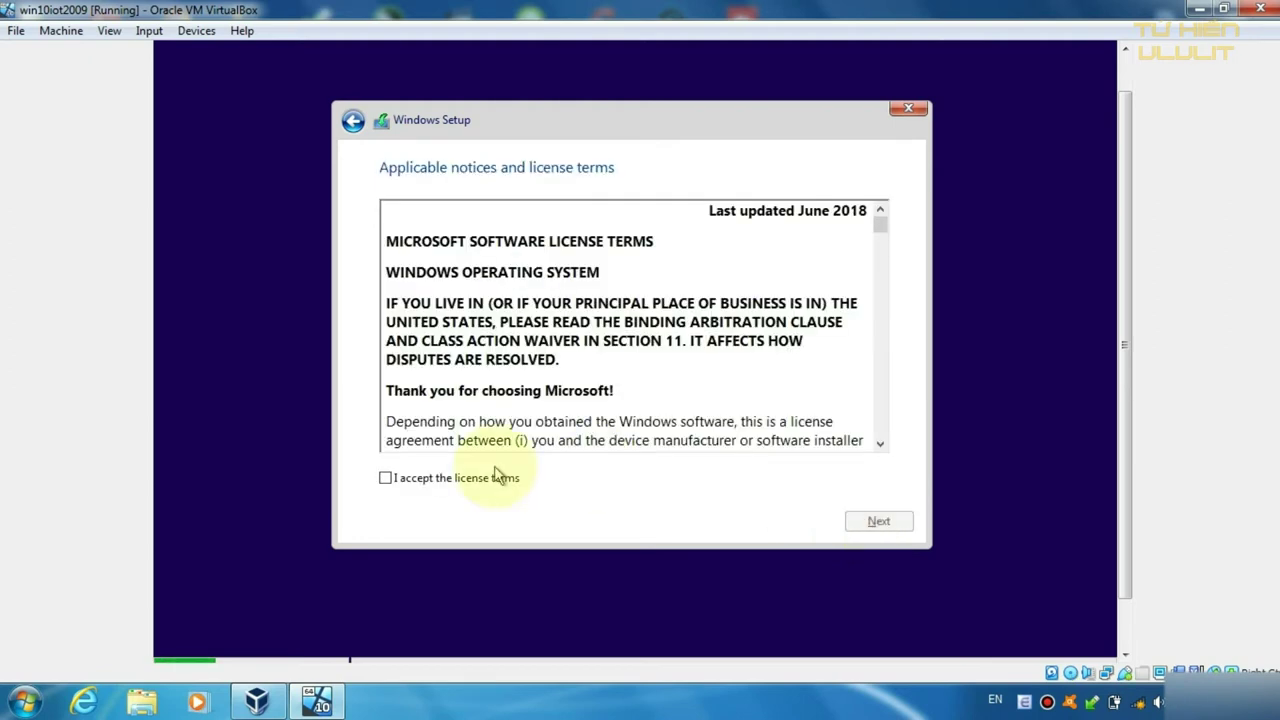
- Accept the license terms and choose the custom, Windows-only installation type
{"action": "left_click", "coordinate": [490, 477]}
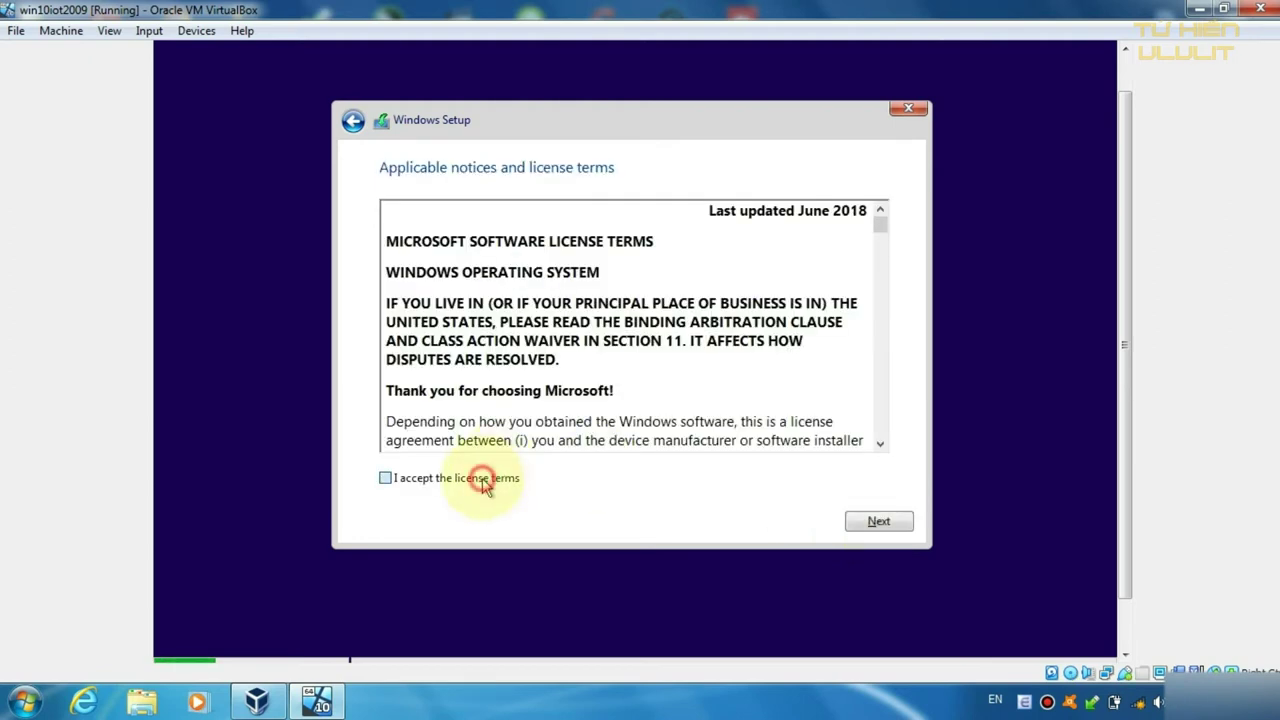
{"action": "left_click", "coordinate": [878, 521]}
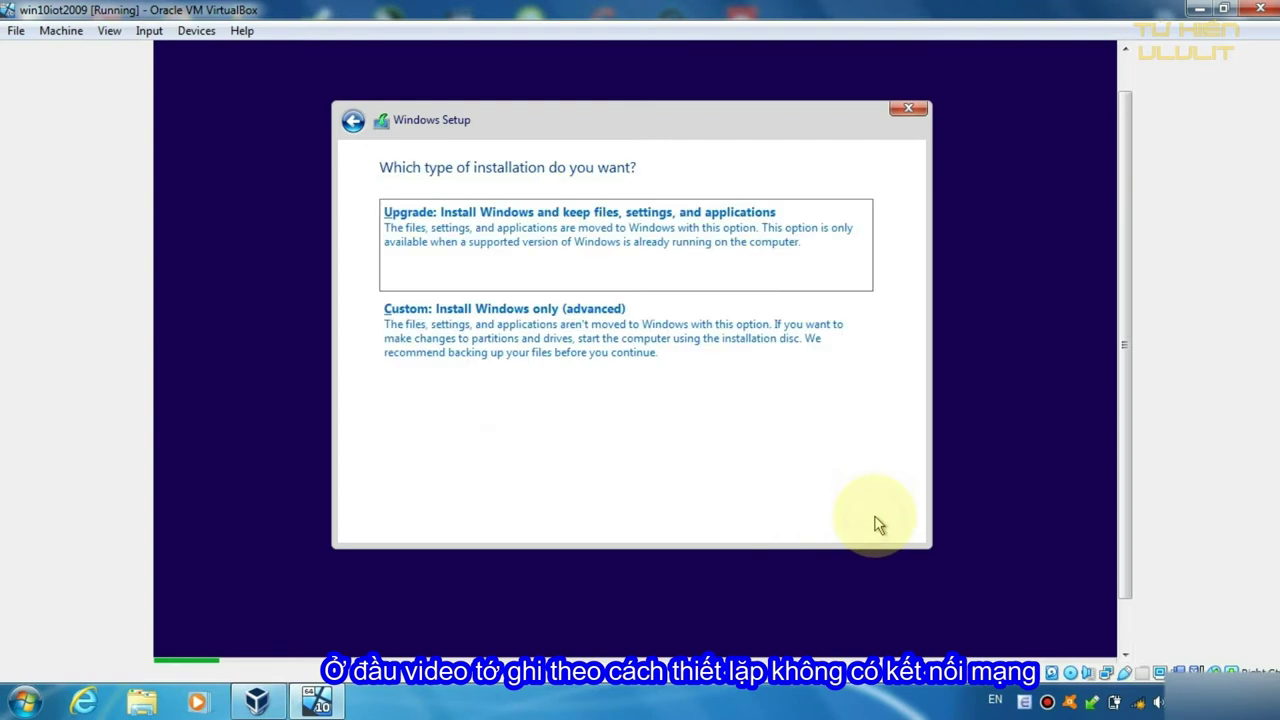
{"action": "left_click", "coordinate": [452, 324]}
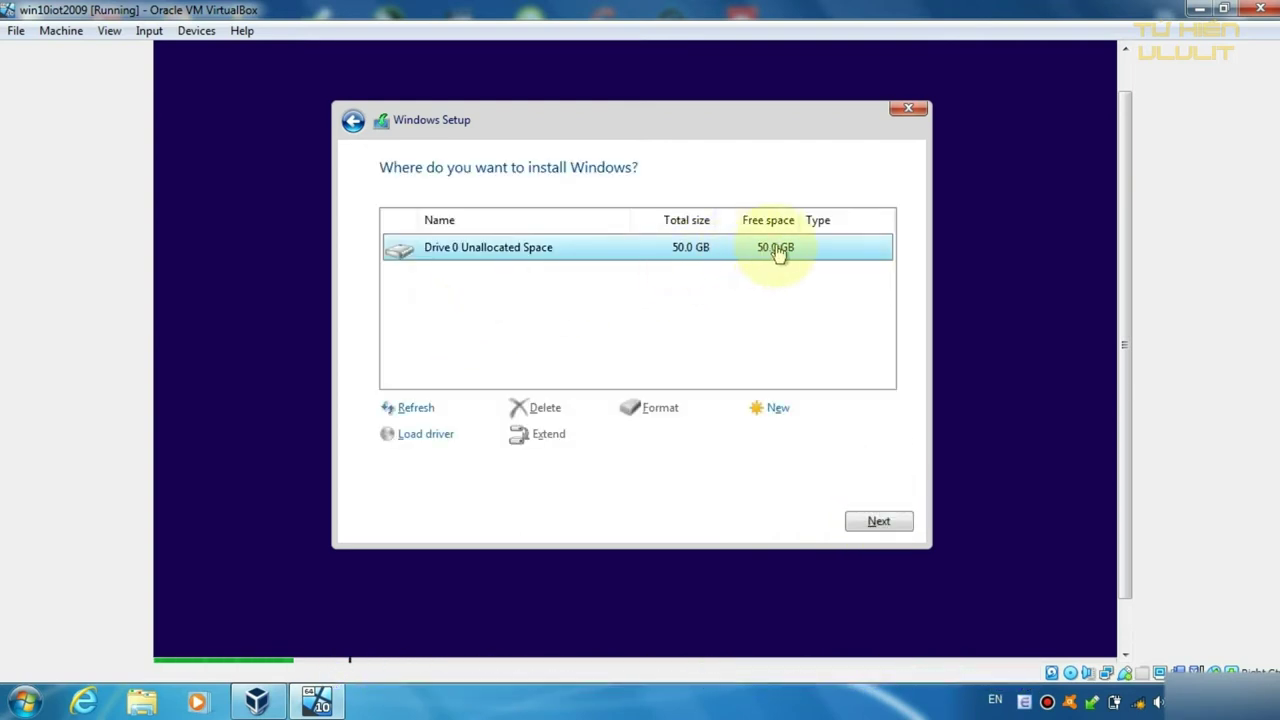
- Create a 51200 MB partition from Drive 0's unallocated space, allowing additional system partitions
{"action": "left_click", "coordinate": [778, 411]}
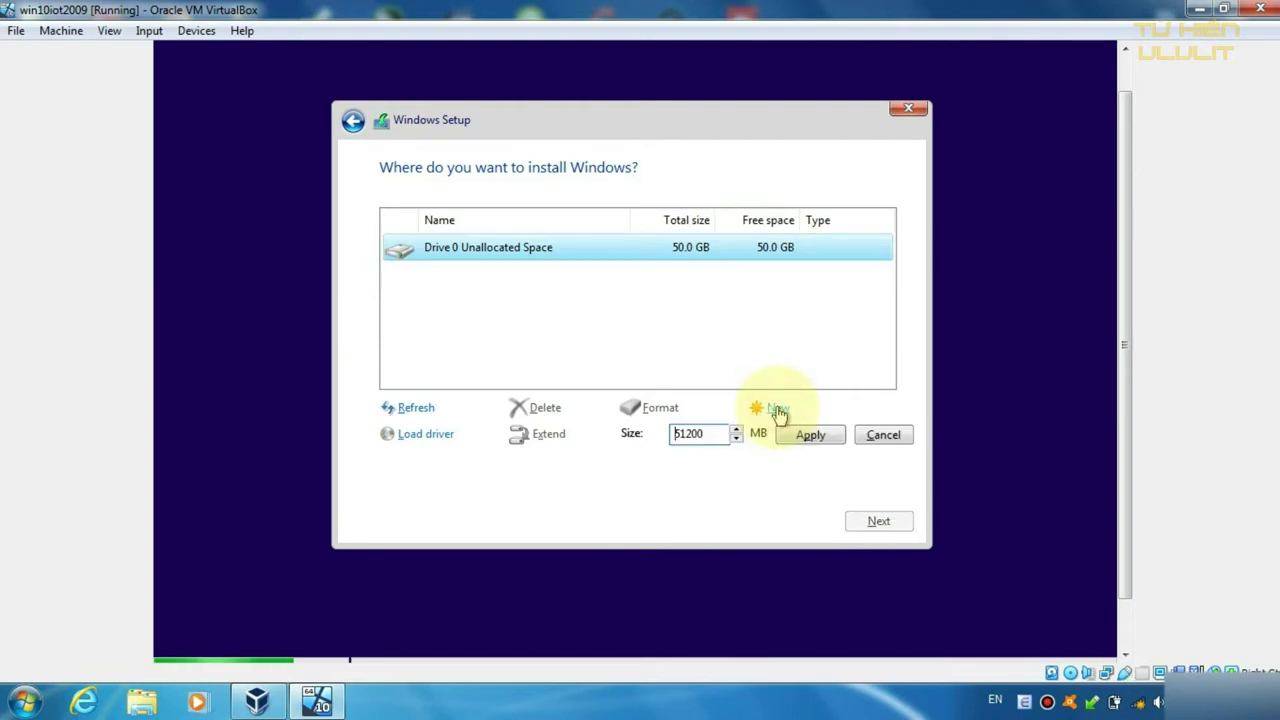
{"action": "left_click", "coordinate": [819, 440]}
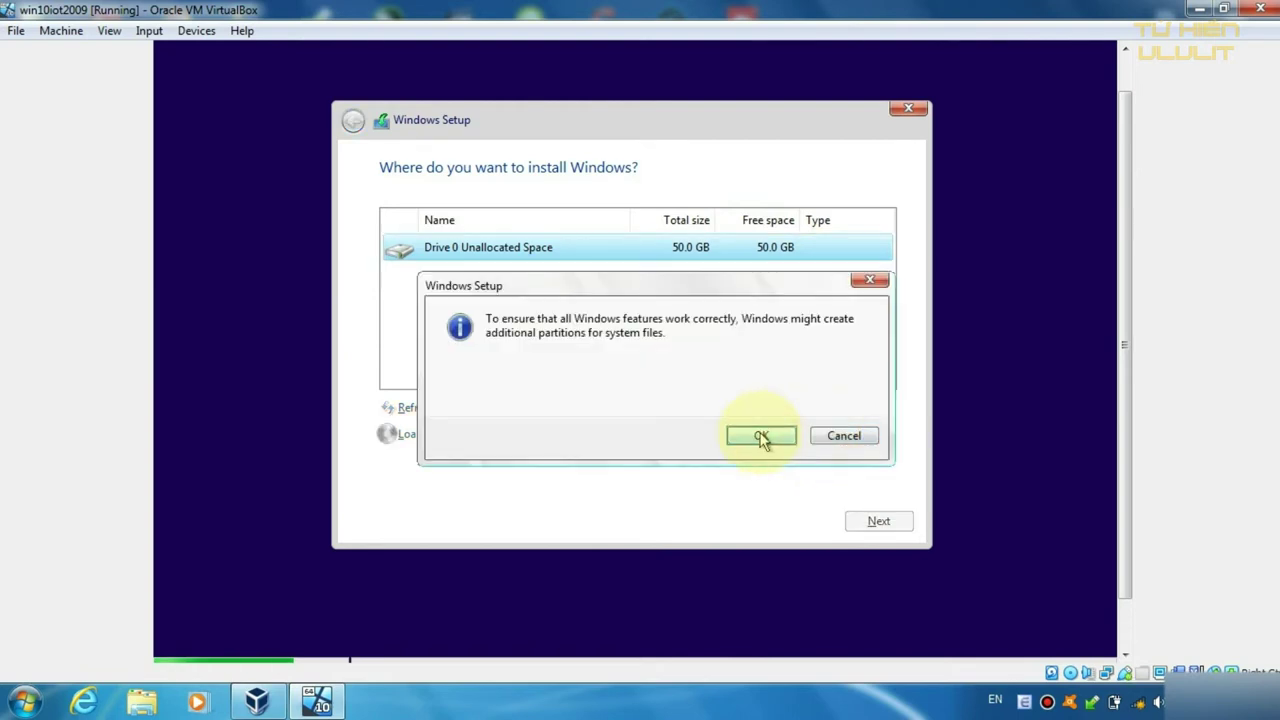
{"action": "left_click", "coordinate": [761, 435]}
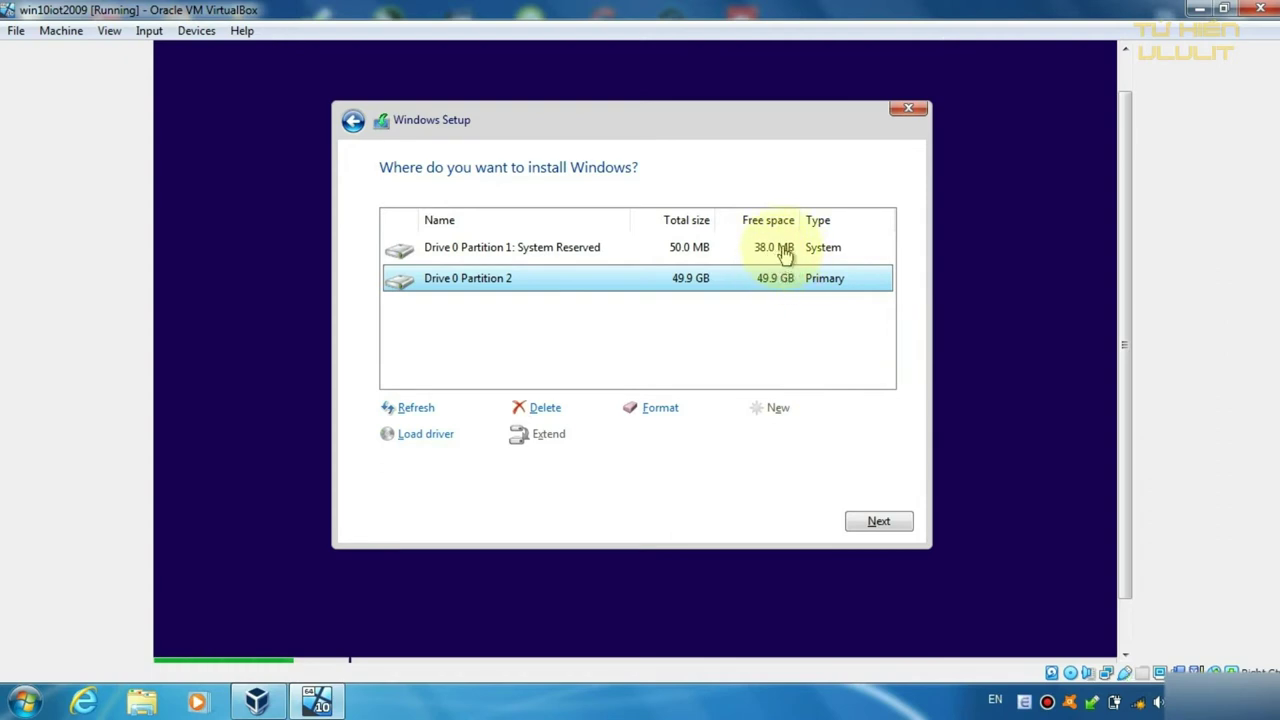
- Select Drive 0 Partition 2 as the install location and start installing Windows
{"action": "left_click", "coordinate": [786, 250]}
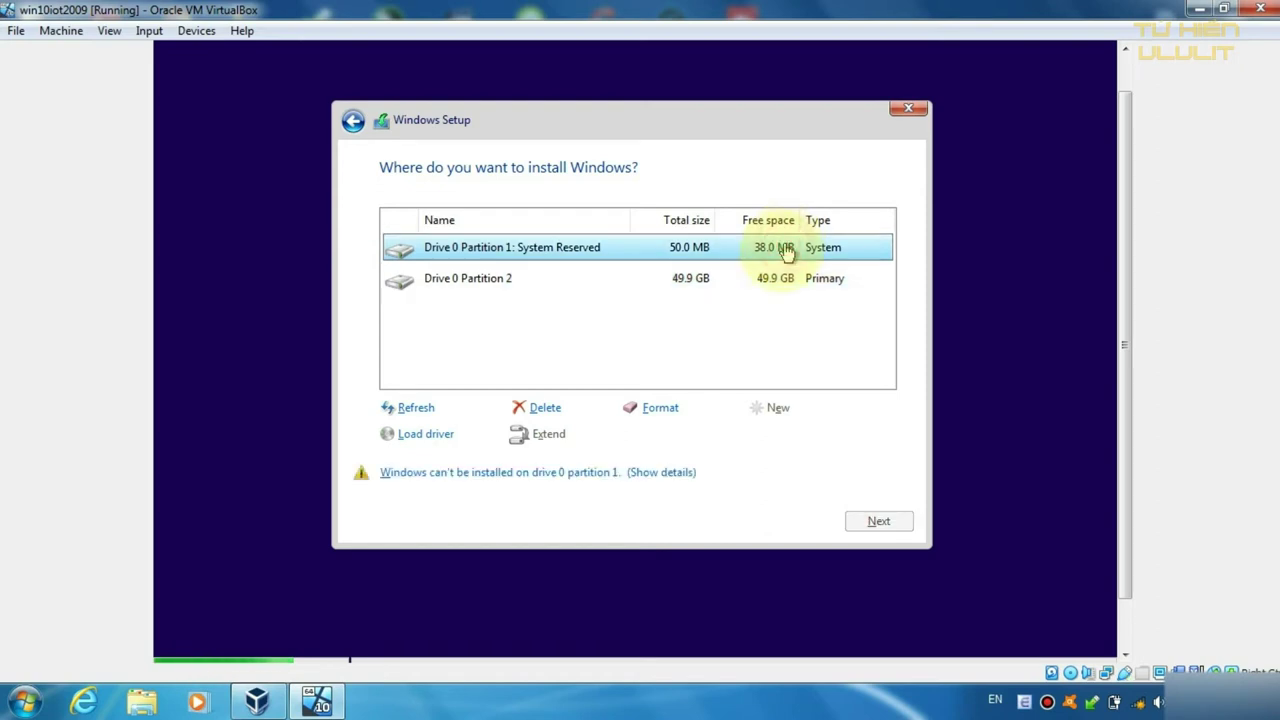
{"action": "left_click", "coordinate": [772, 281]}
{"action": "left_click", "coordinate": [771, 249]}
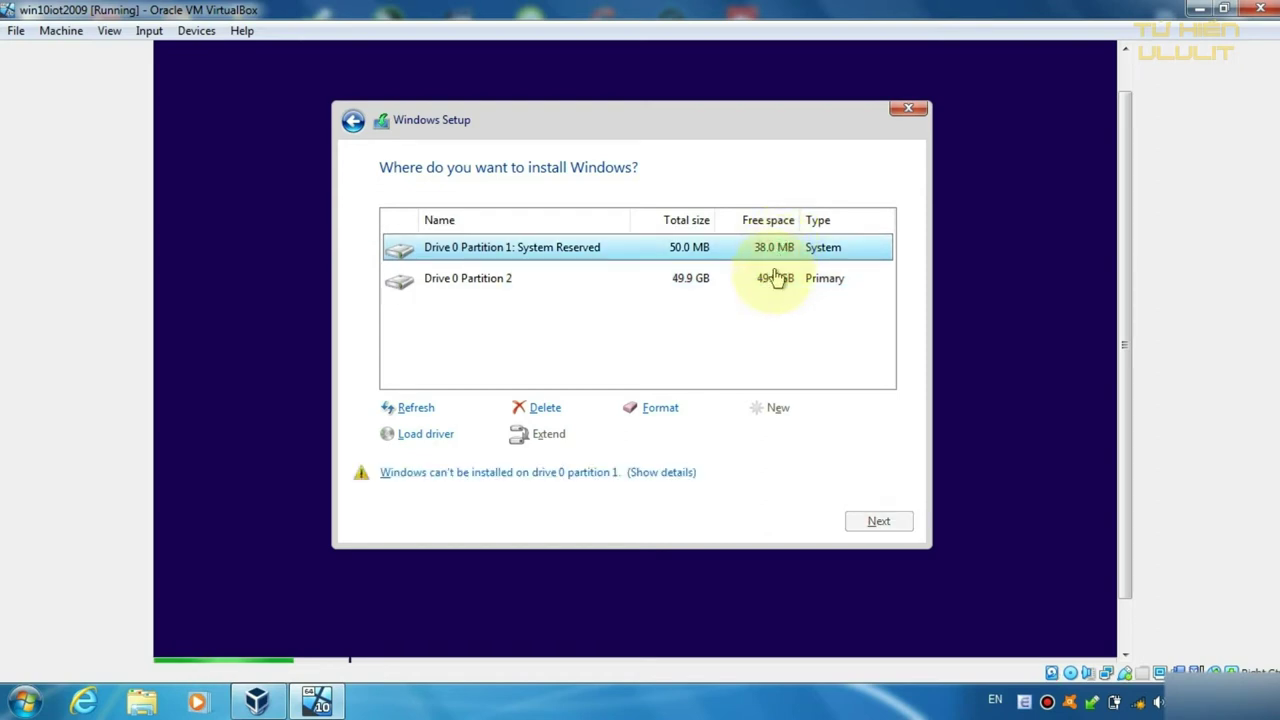
{"action": "left_click", "coordinate": [771, 278]}
{"action": "left_click", "coordinate": [783, 250]}
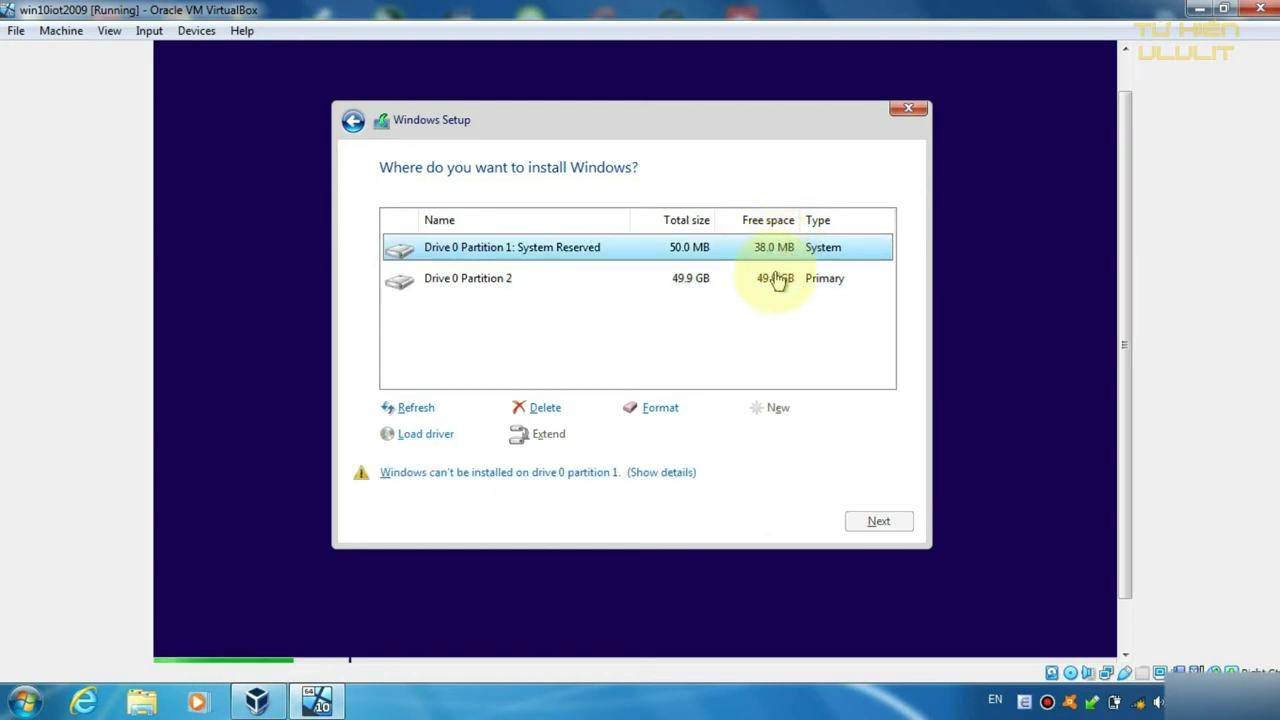
{"action": "left_click", "coordinate": [774, 286]}
{"action": "left_click", "coordinate": [787, 252]}
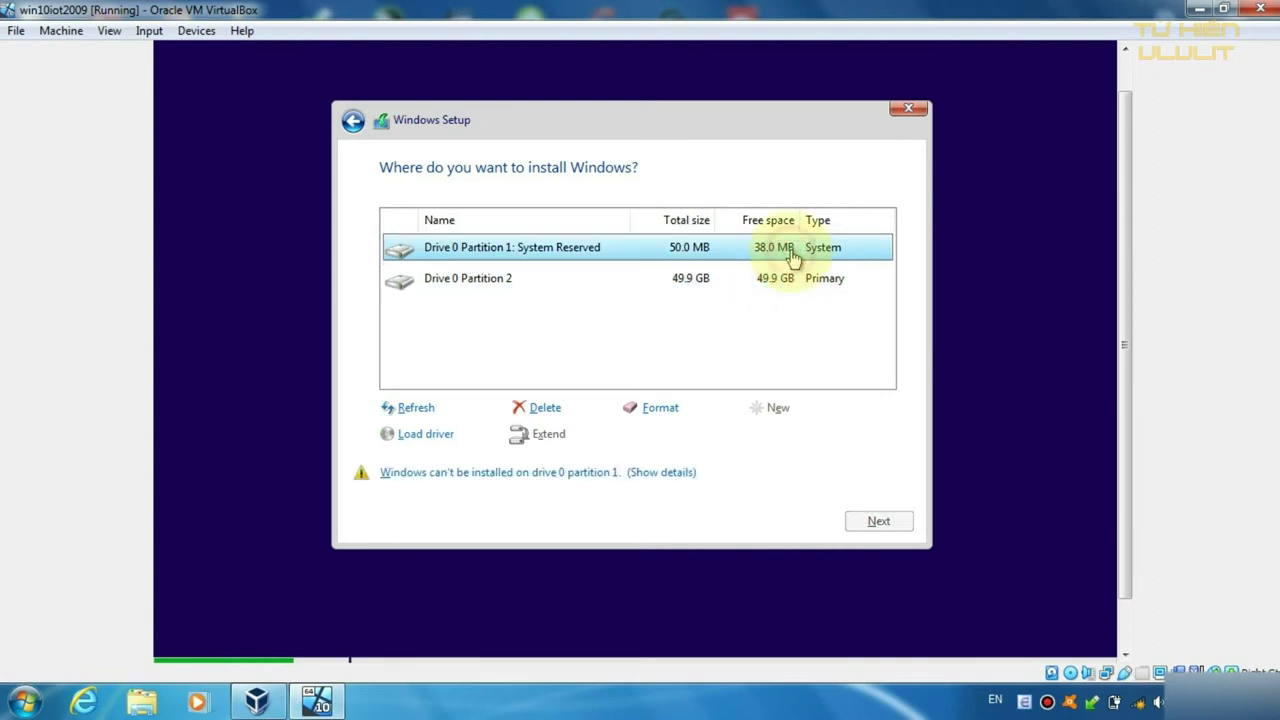
{"action": "left_click", "coordinate": [789, 284]}
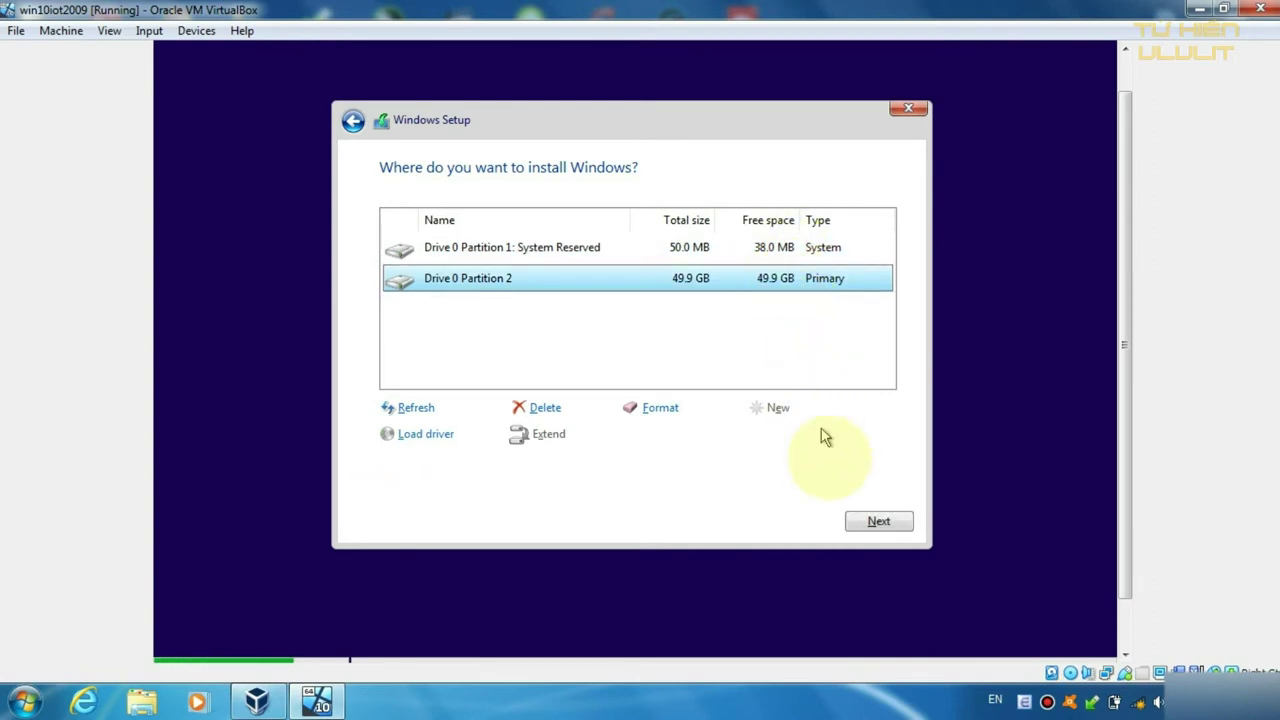
{"action": "left_click", "coordinate": [888, 527]}
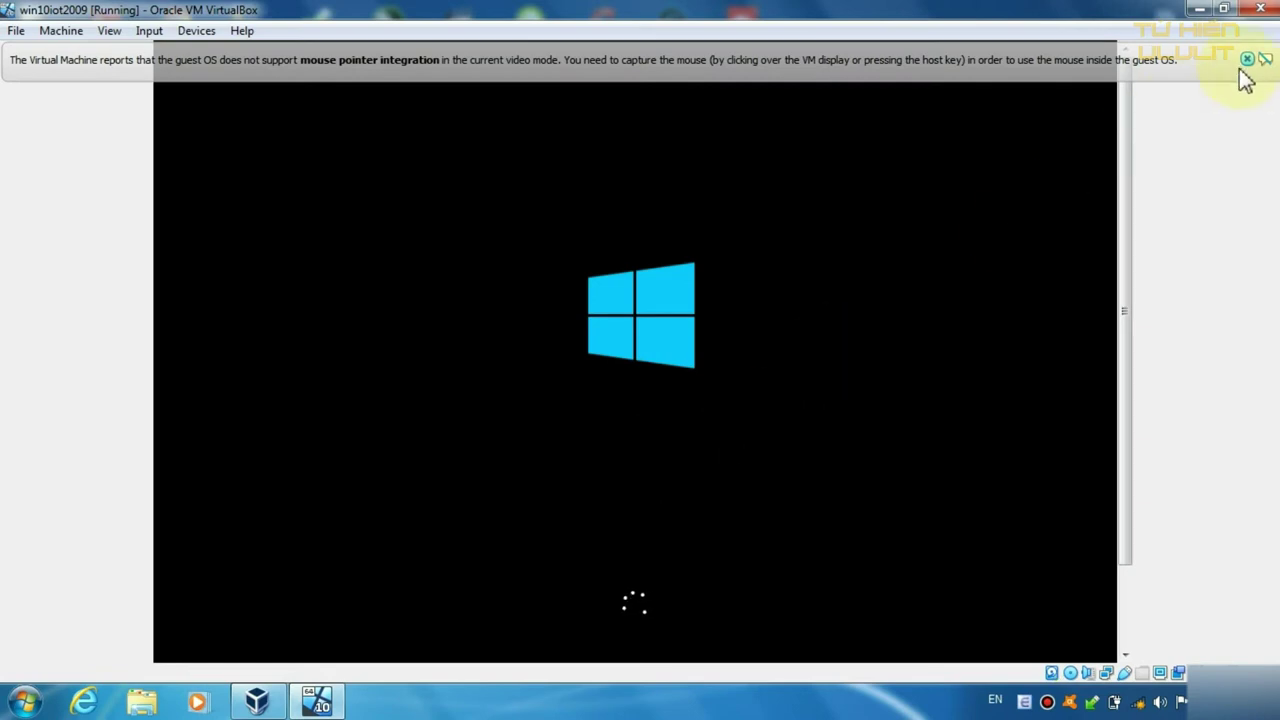
- Dismiss the virtual machine's notice about mouse pointer integration
{"action": "left_click", "coordinate": [1247, 59]}
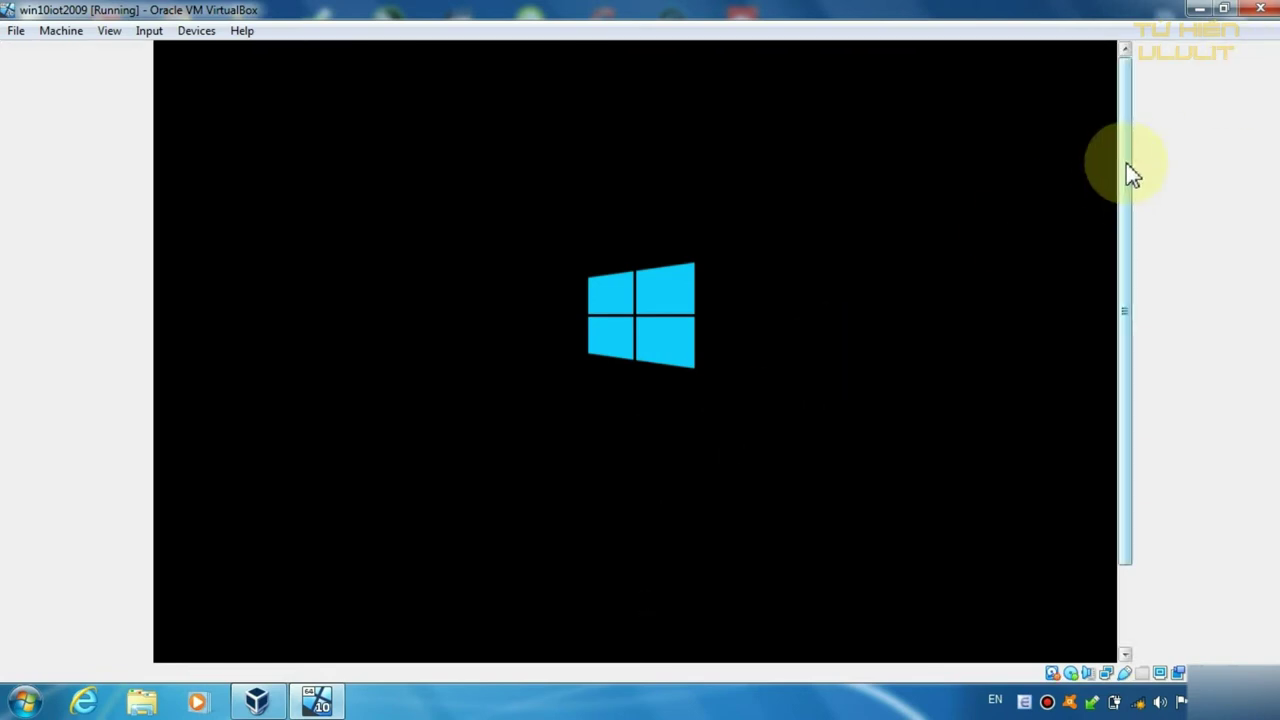
{"action": "left_click_drag", "start_coordinate": [1126, 163], "coordinate": [1129, 225]}
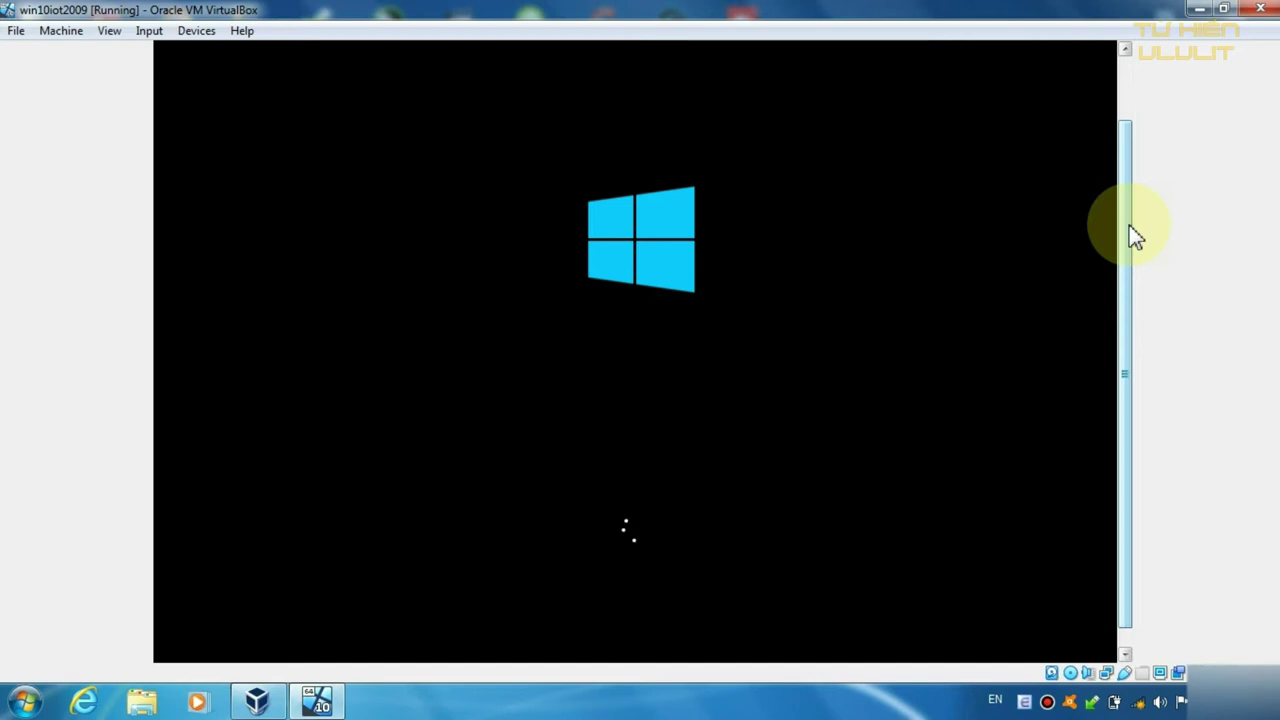
{"action": "left_click_drag", "start_coordinate": [1129, 225], "coordinate": [1123, 266]}
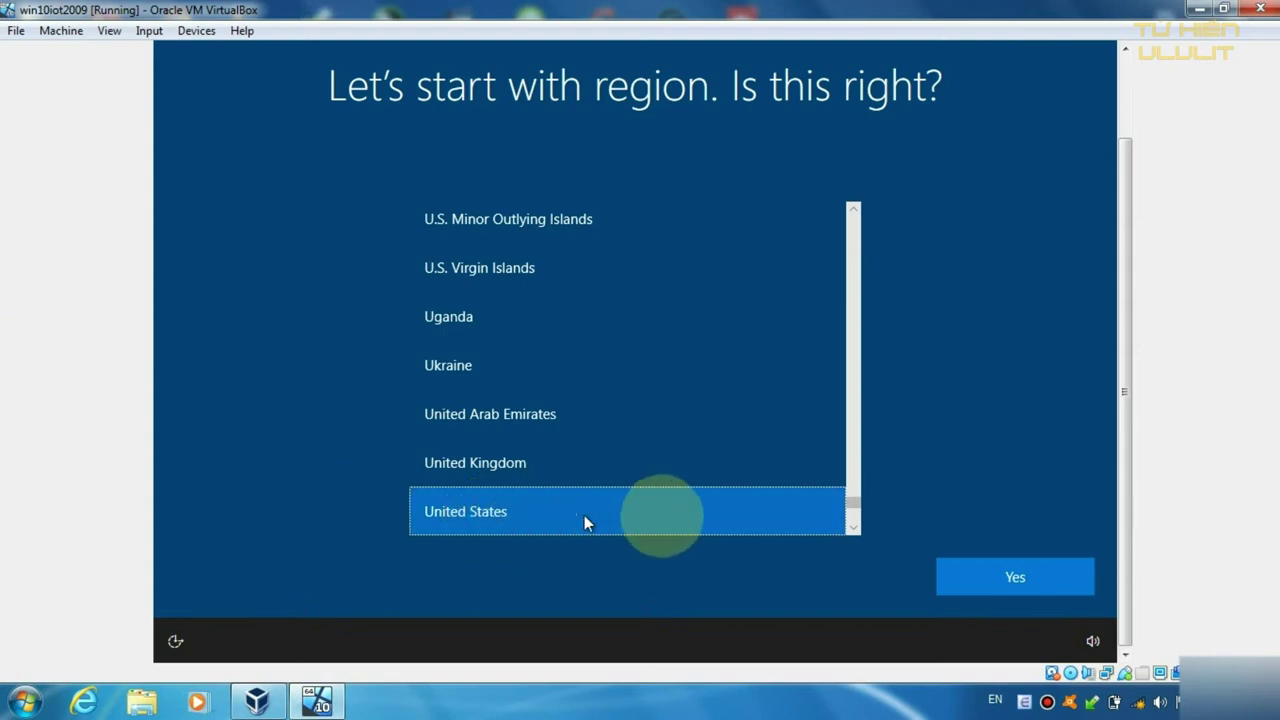
- Confirm United States as the region and US as the only keyboard layout, skipping a second one
{"action": "left_click", "coordinate": [998, 573]}
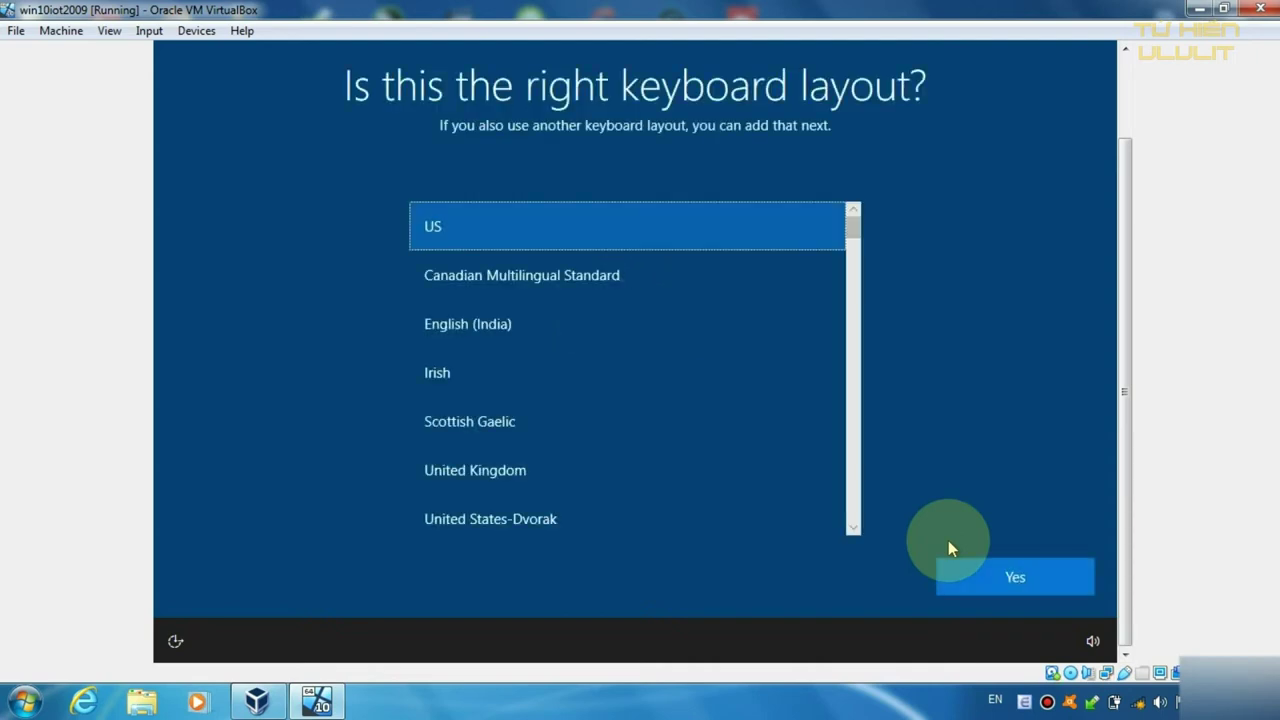
{"action": "left_click", "coordinate": [520, 232]}
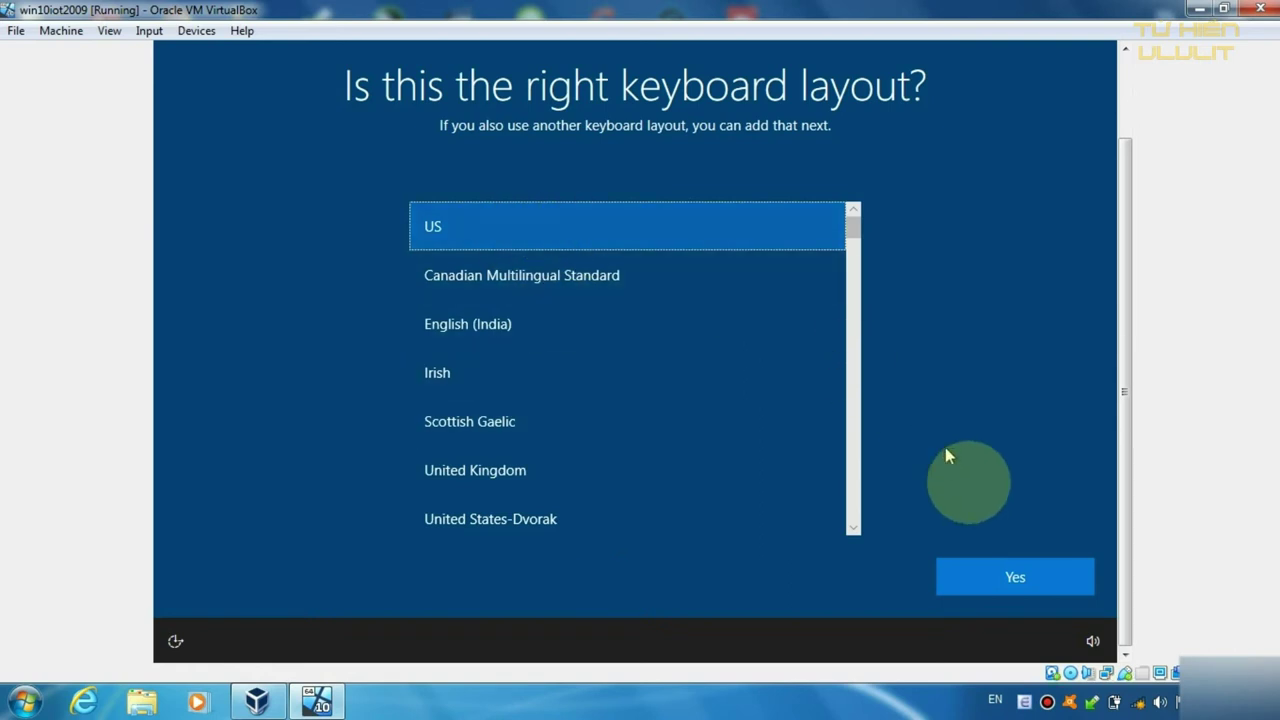
{"action": "left_click", "coordinate": [1018, 584]}
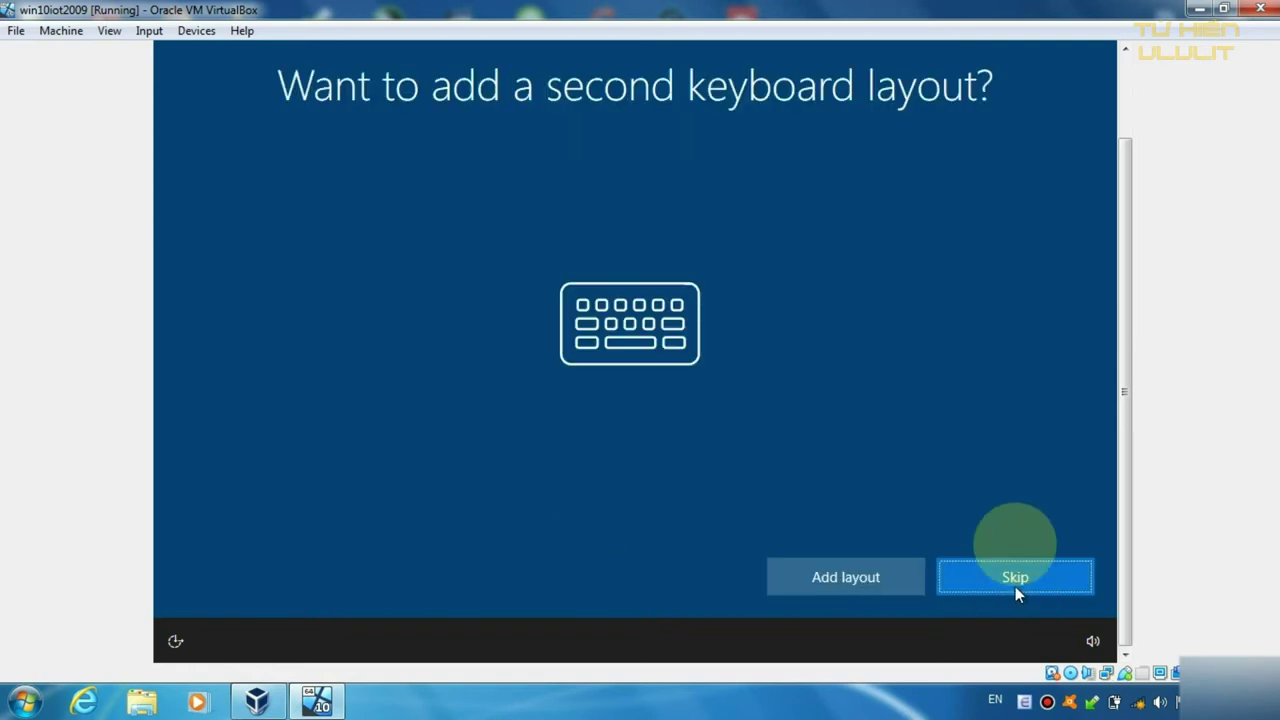
{"action": "left_click", "coordinate": [1043, 588]}
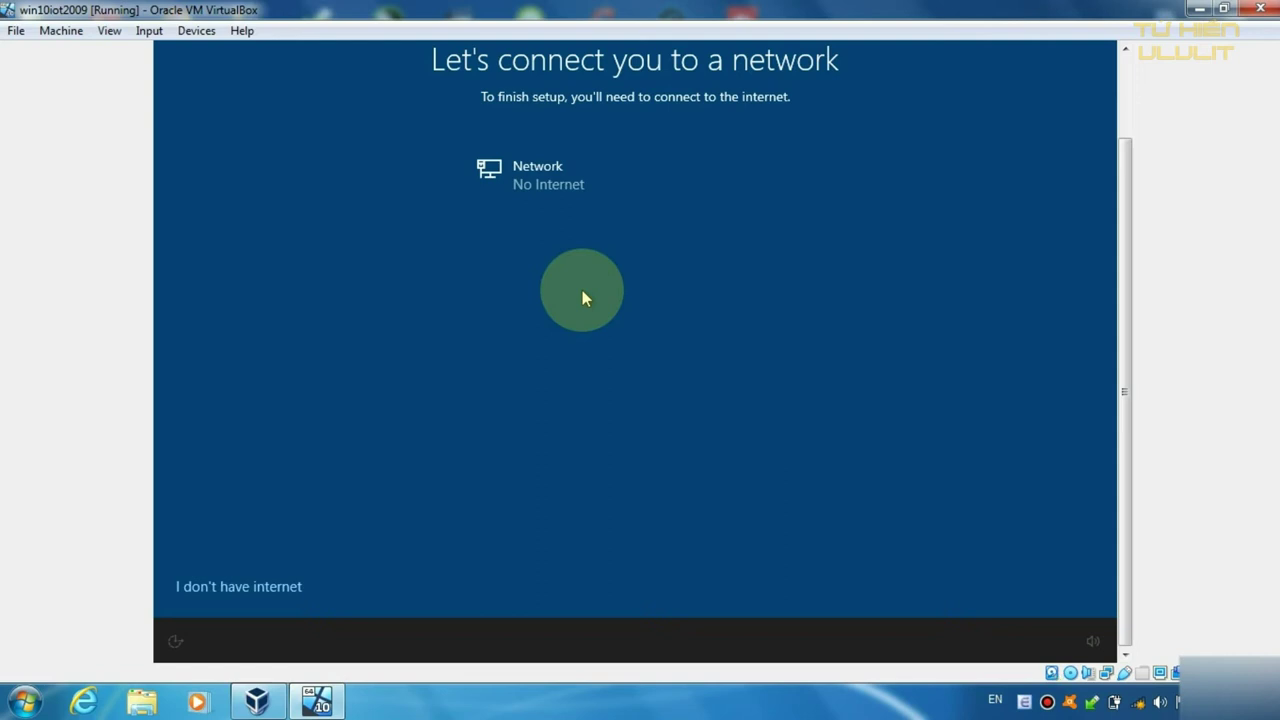
- Decline the internet connection and continue with limited setup
{"action": "left_click", "coordinate": [248, 586]}
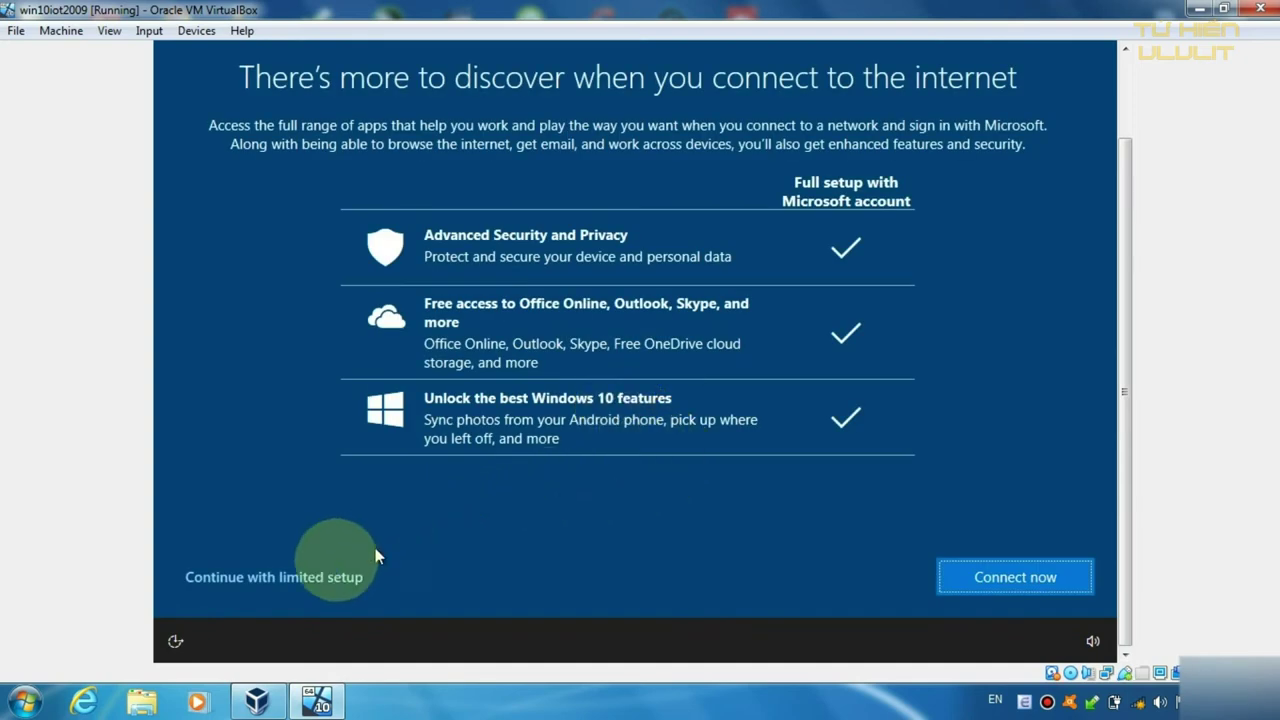
{"action": "left_click", "coordinate": [266, 581]}
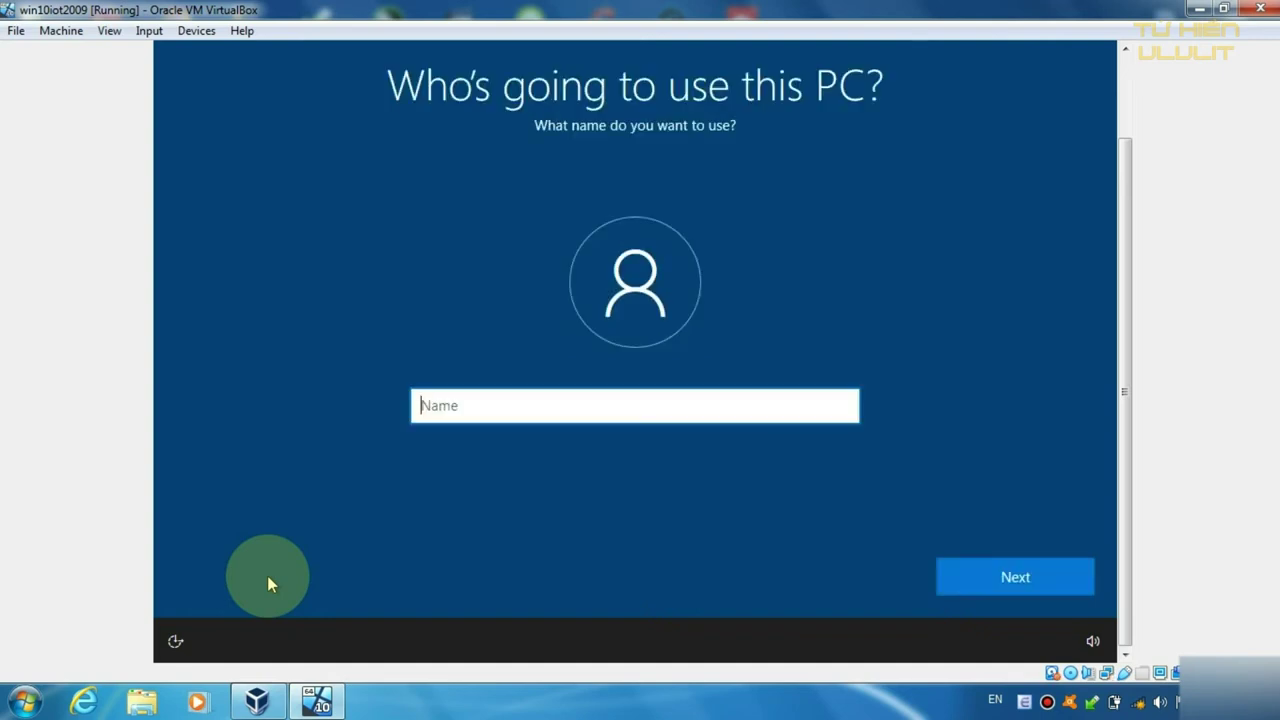
- Enter the user name for the PC's local account and continue without setting a password
{"action": "type", "text": "tuhienvlvlit_dopchoa"}
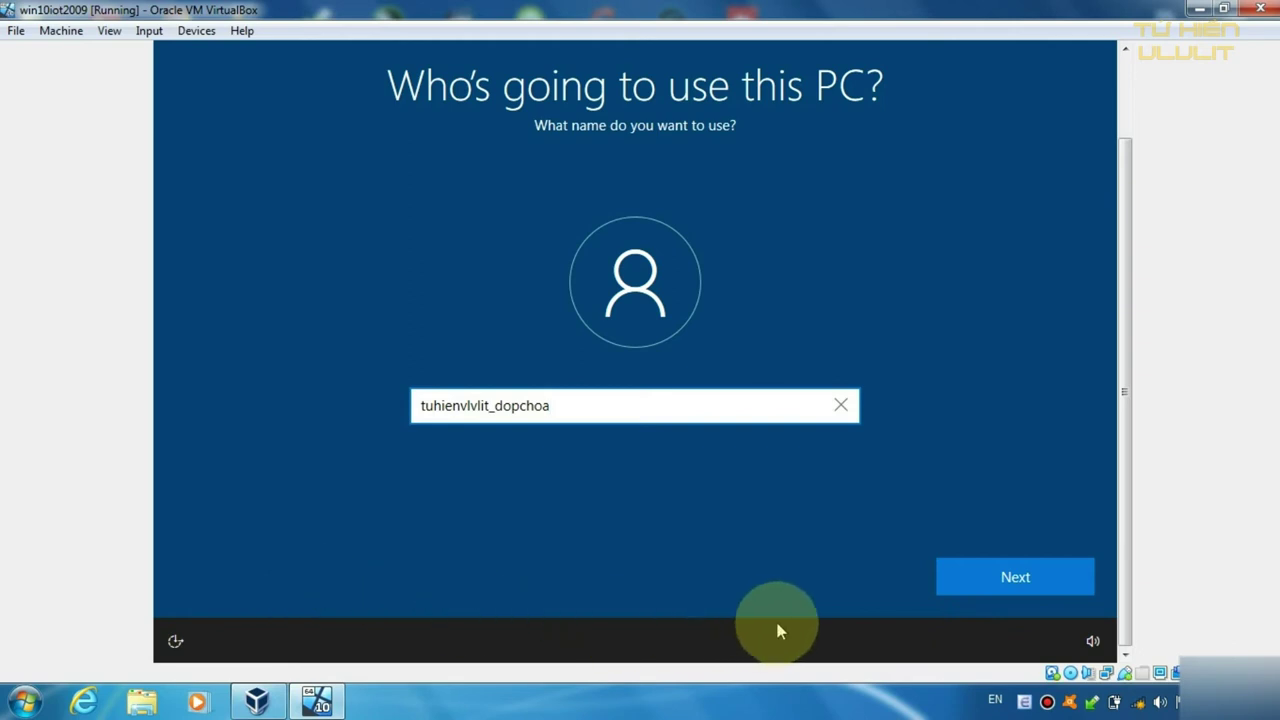
{"action": "left_click", "coordinate": [1015, 578]}
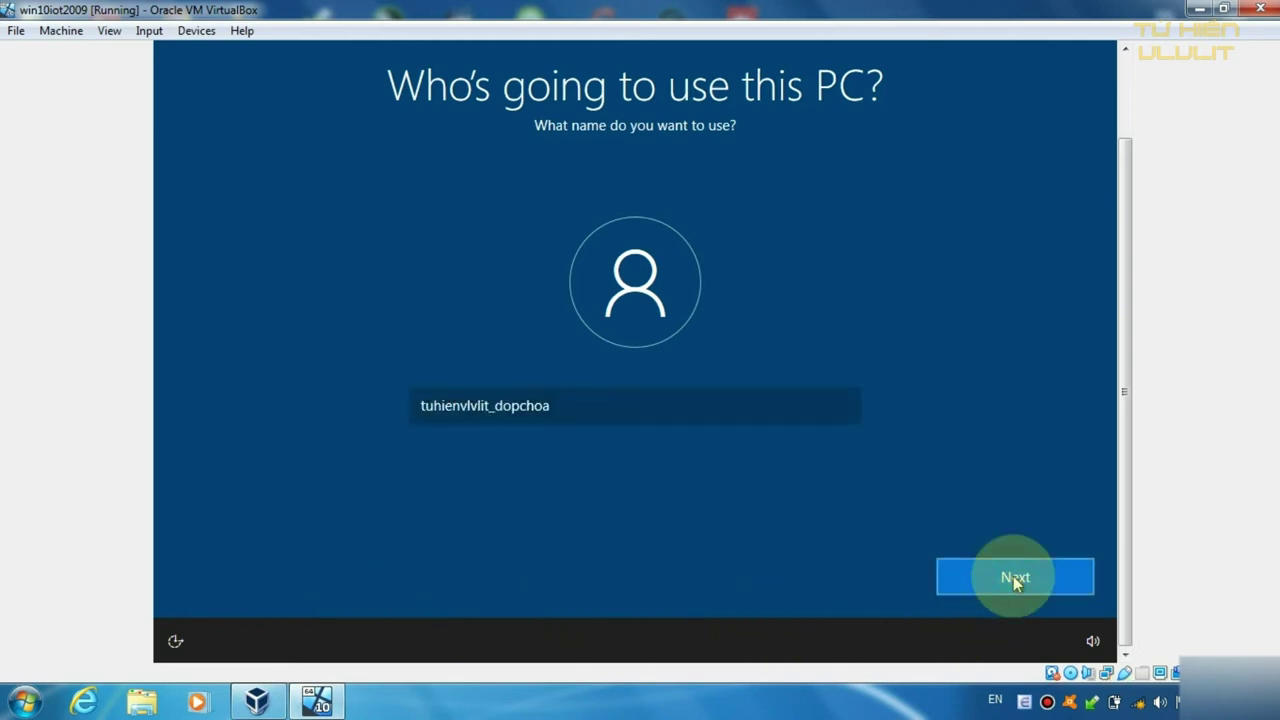
{"action": "left_click", "coordinate": [1015, 578]}
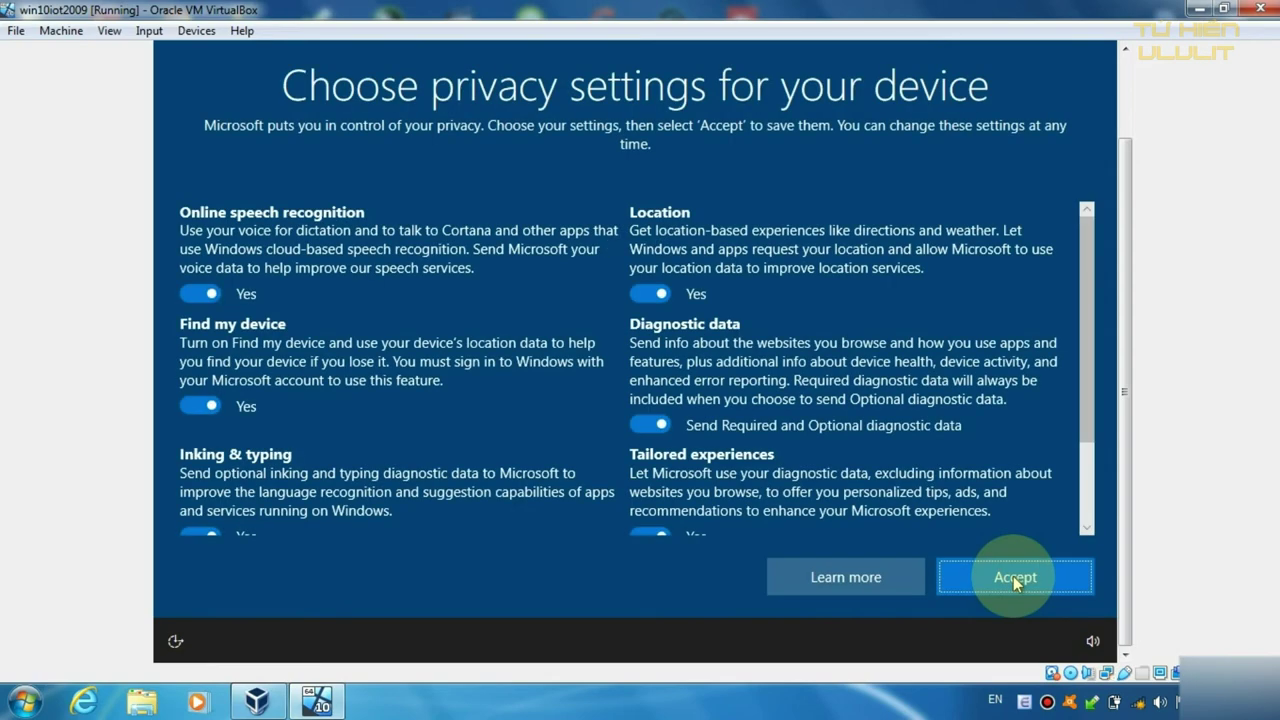
- Turn off online speech recognition, location and Find my device, and limit diagnostic data to required only
{"action": "left_click", "coordinate": [199, 293]}
{"action": "left_click", "coordinate": [655, 297]}
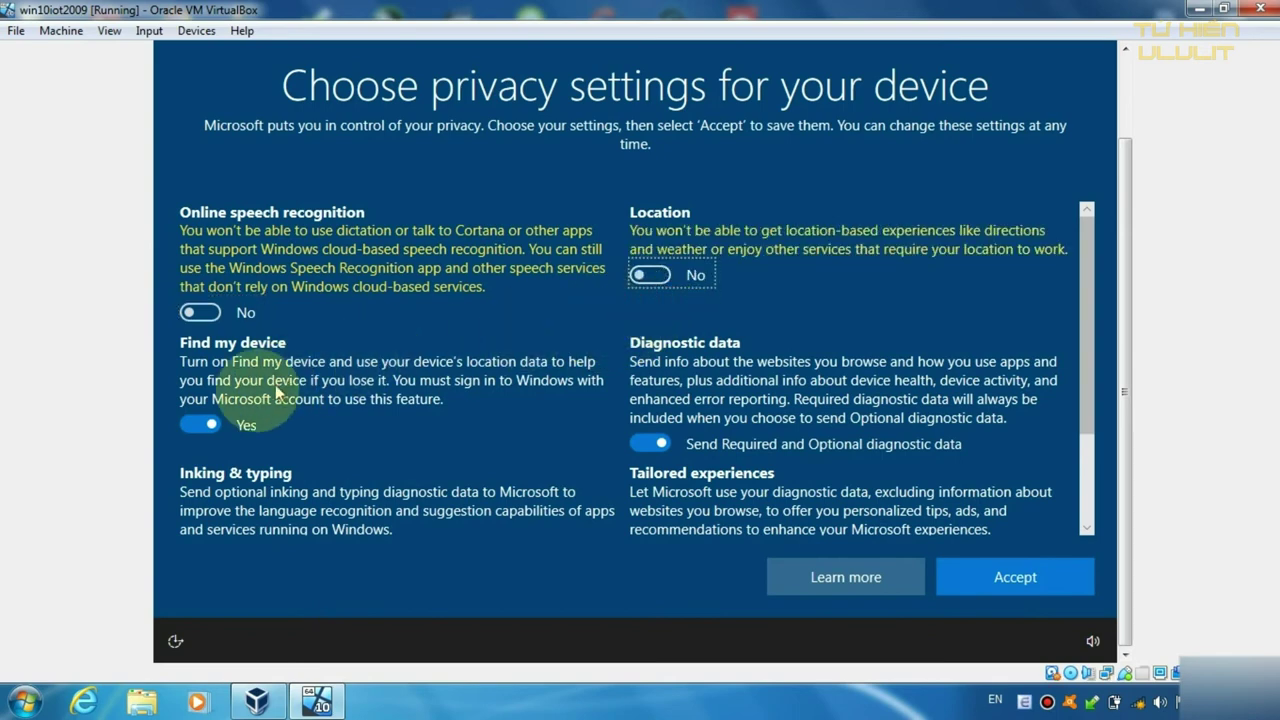
{"action": "left_click", "coordinate": [200, 424]}
{"action": "left_click", "coordinate": [645, 443]}
- Turn off tailored experiences, inking and typing, and advertising ID, and accept the privacy settings
{"action": "scroll", "coordinate": [640, 430], "scroll_direction": "down", "scroll_amount": 3}
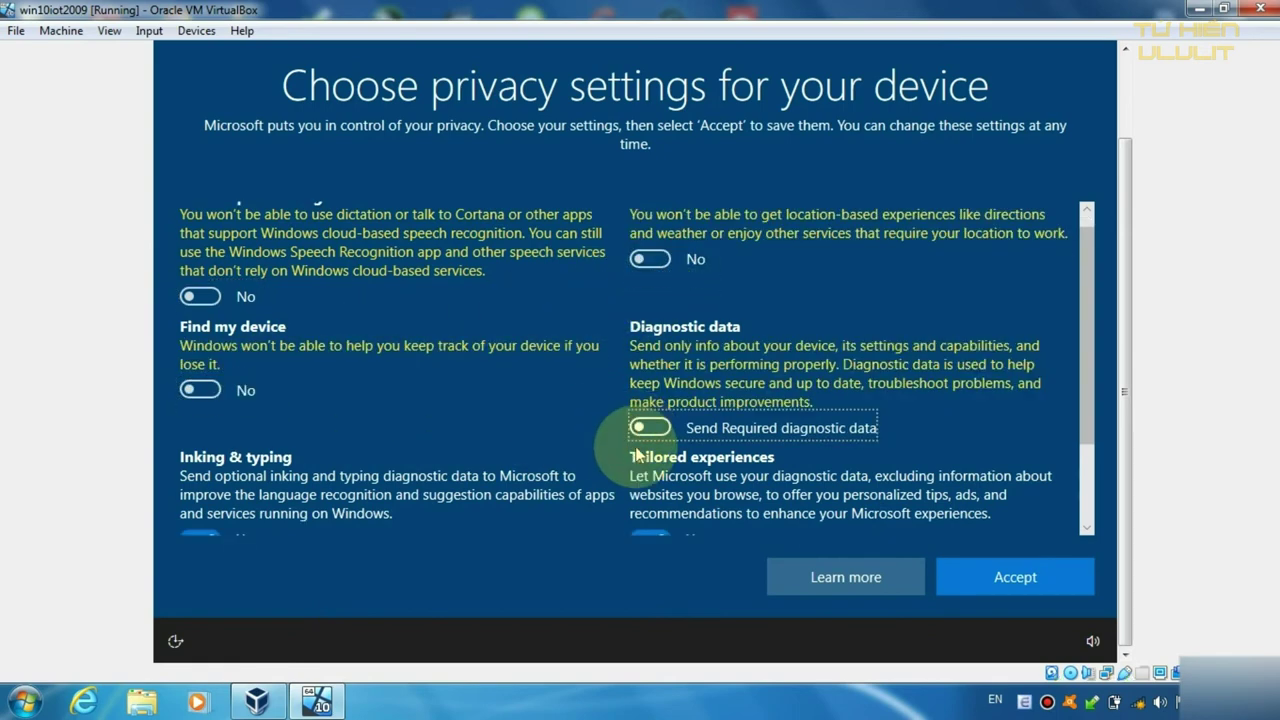
{"action": "left_click", "coordinate": [651, 406]}
{"action": "left_click", "coordinate": [651, 405]}
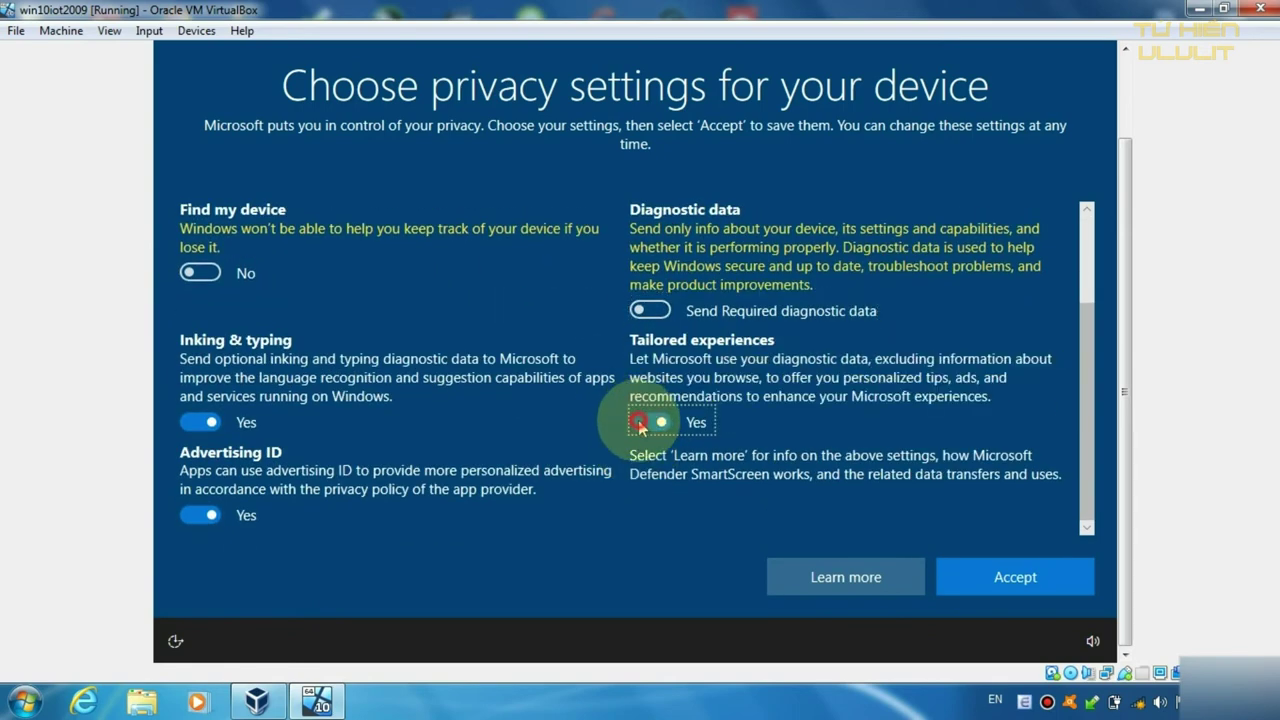
{"action": "left_click", "coordinate": [640, 408]}
{"action": "left_click", "coordinate": [205, 420]}
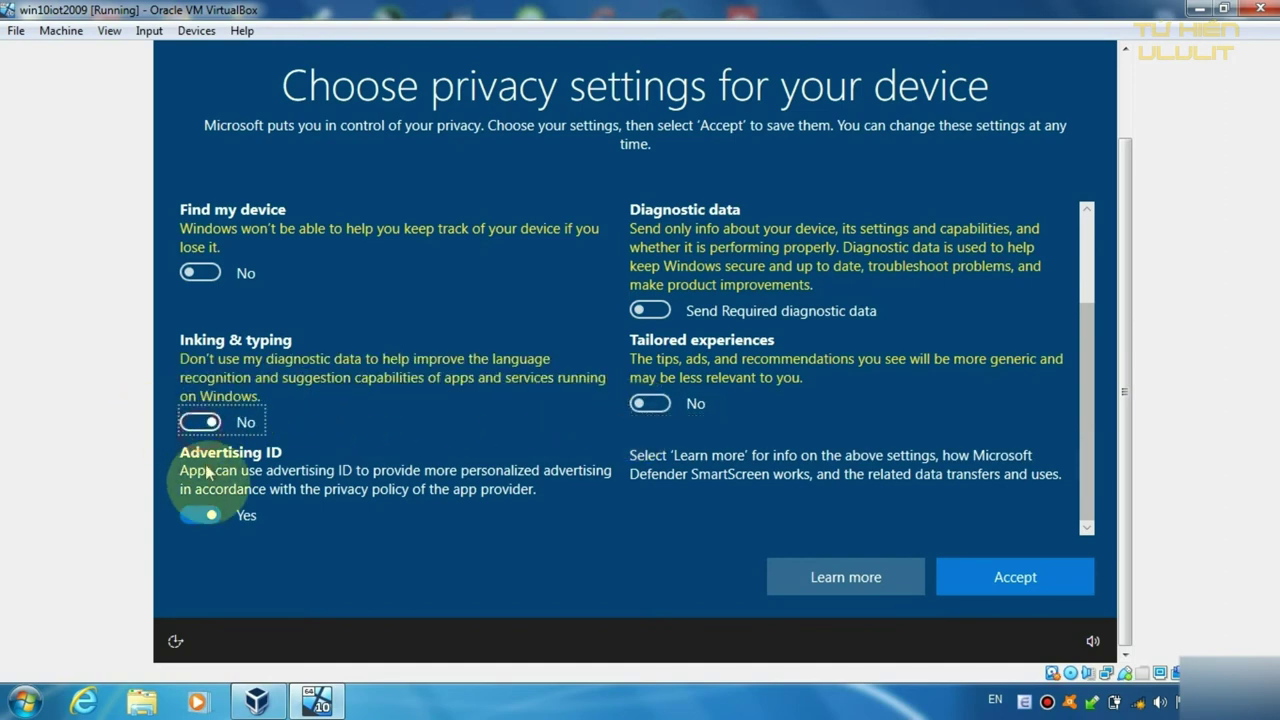
{"action": "left_click", "coordinate": [200, 515]}
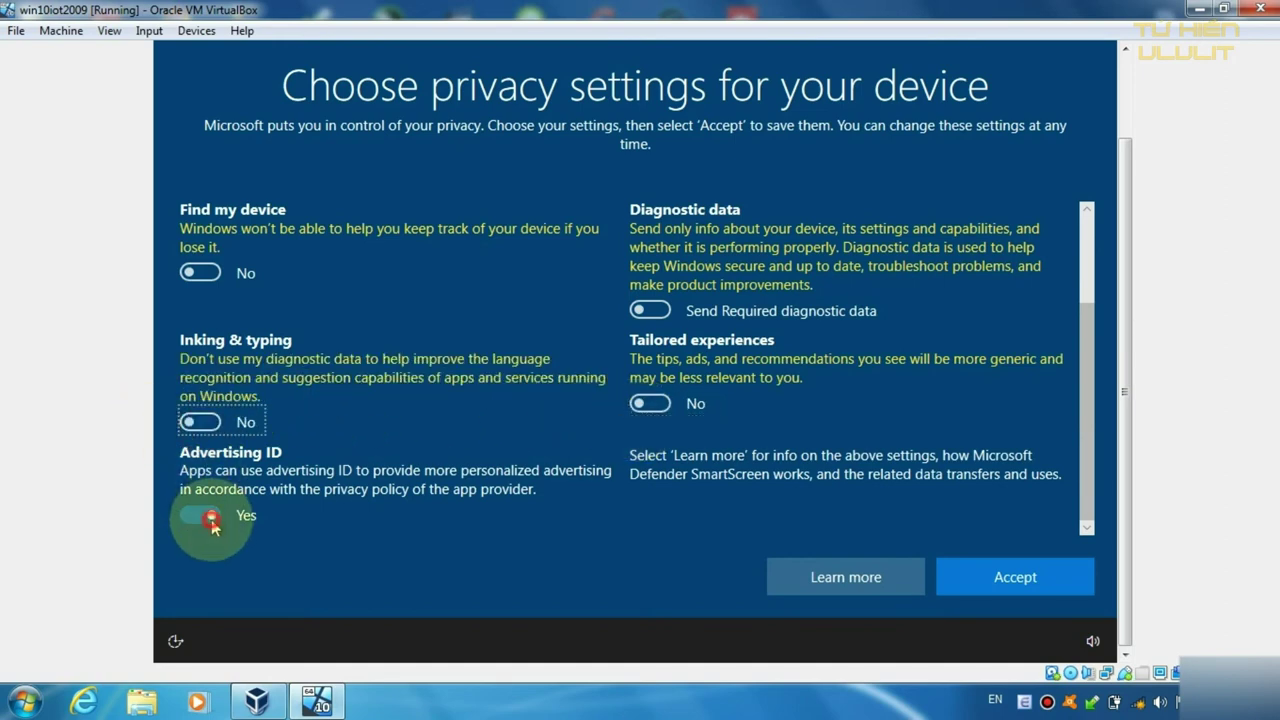
{"action": "left_click", "coordinate": [1000, 578]}
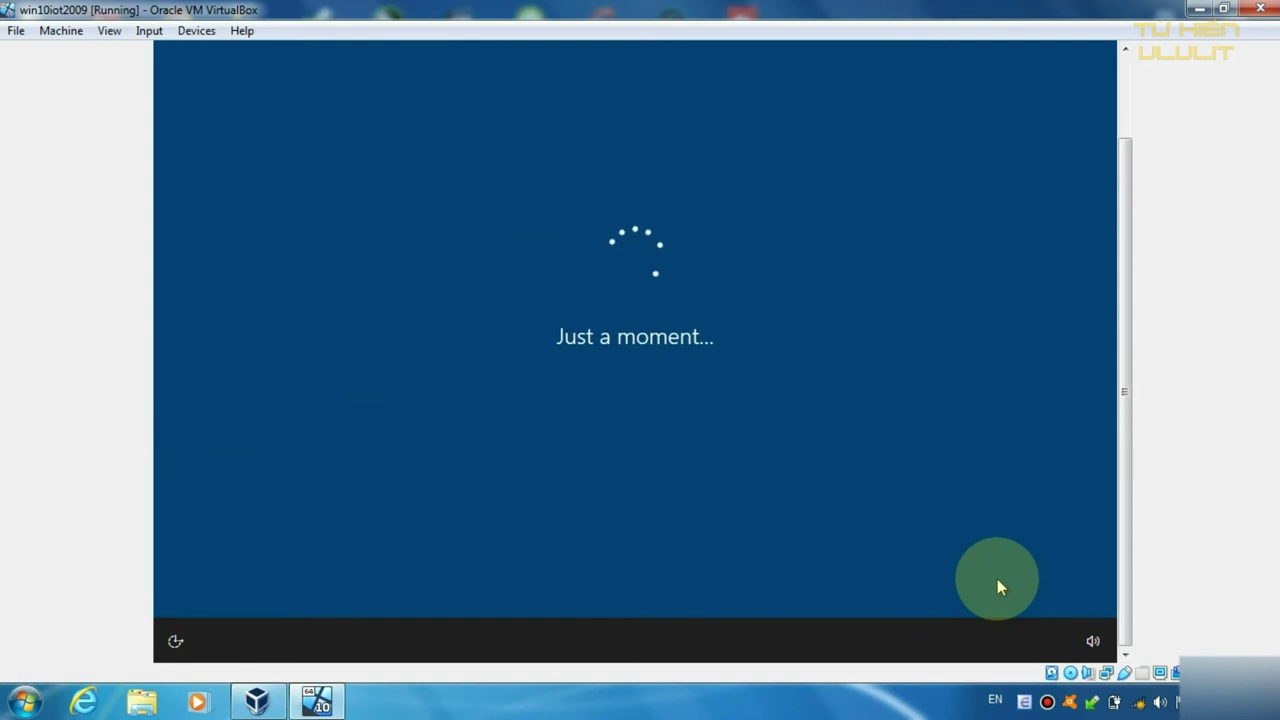
- Dismiss the display driver notification and complete Microsoft Edge's first-run setup without signing in, closing the extra new tab
{"action": "left_click", "coordinate": [997, 580]}
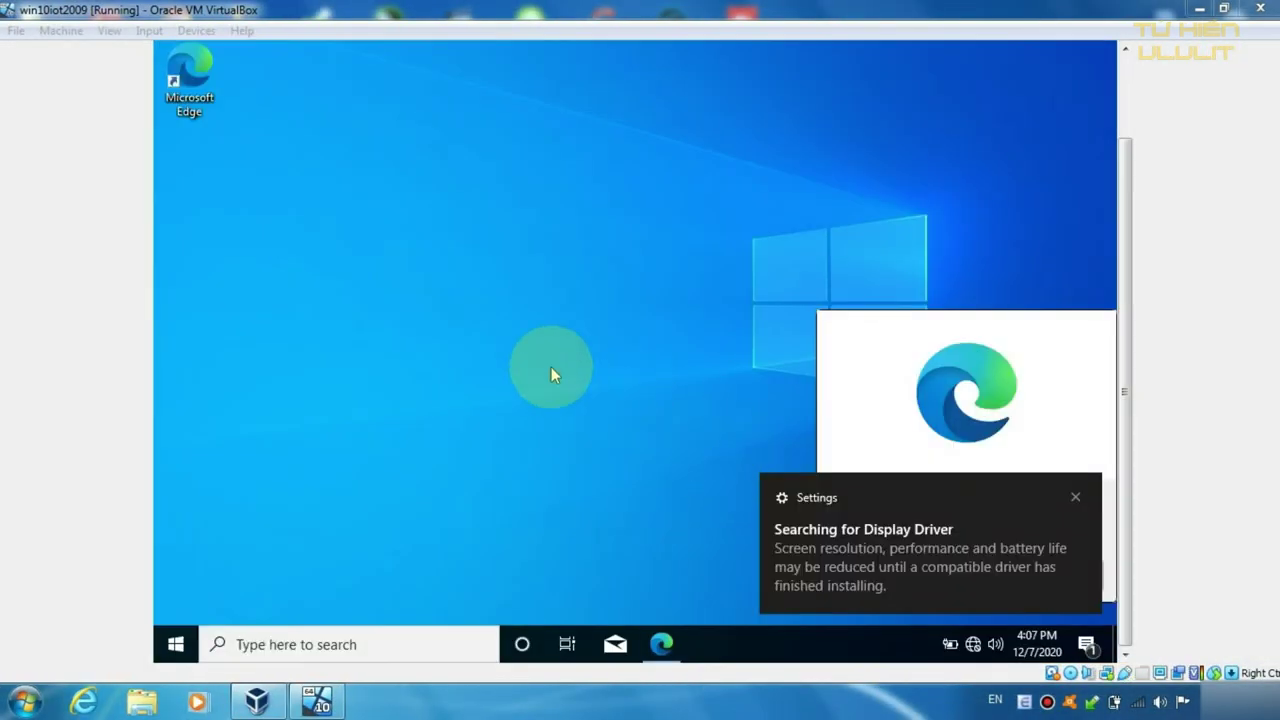
{"action": "left_click", "coordinate": [1075, 497]}
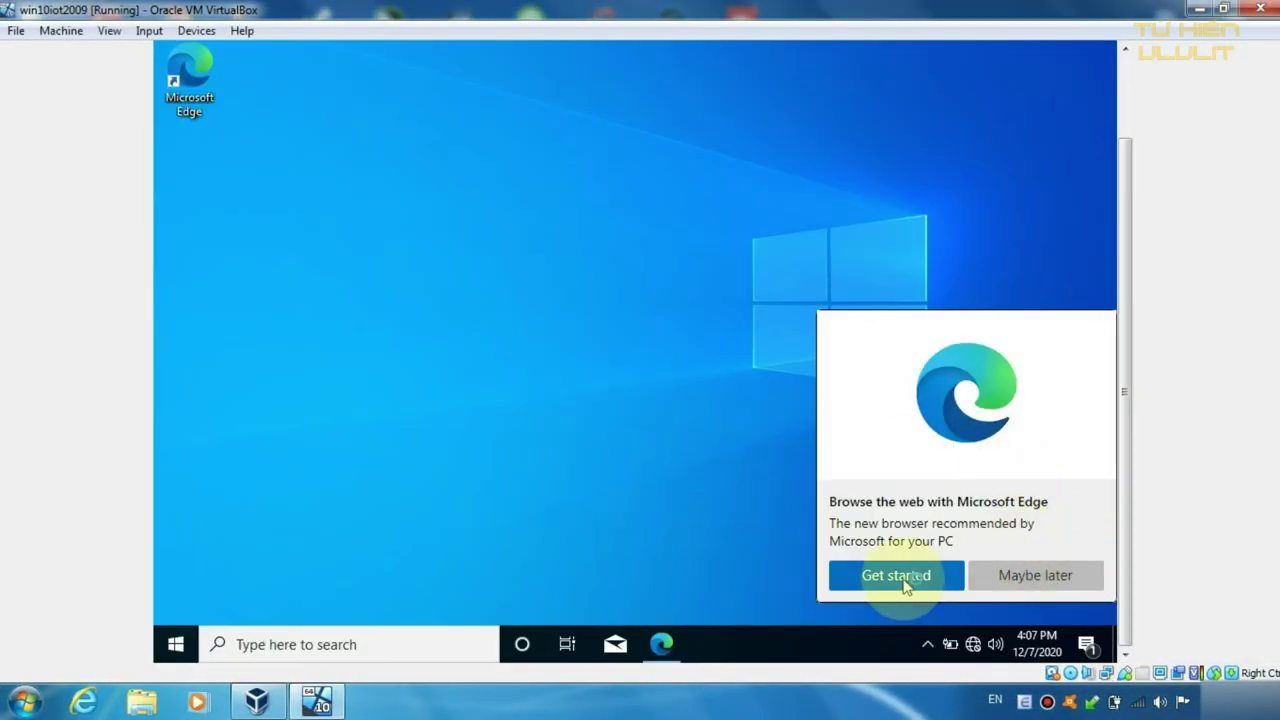
{"action": "left_click", "coordinate": [900, 575]}
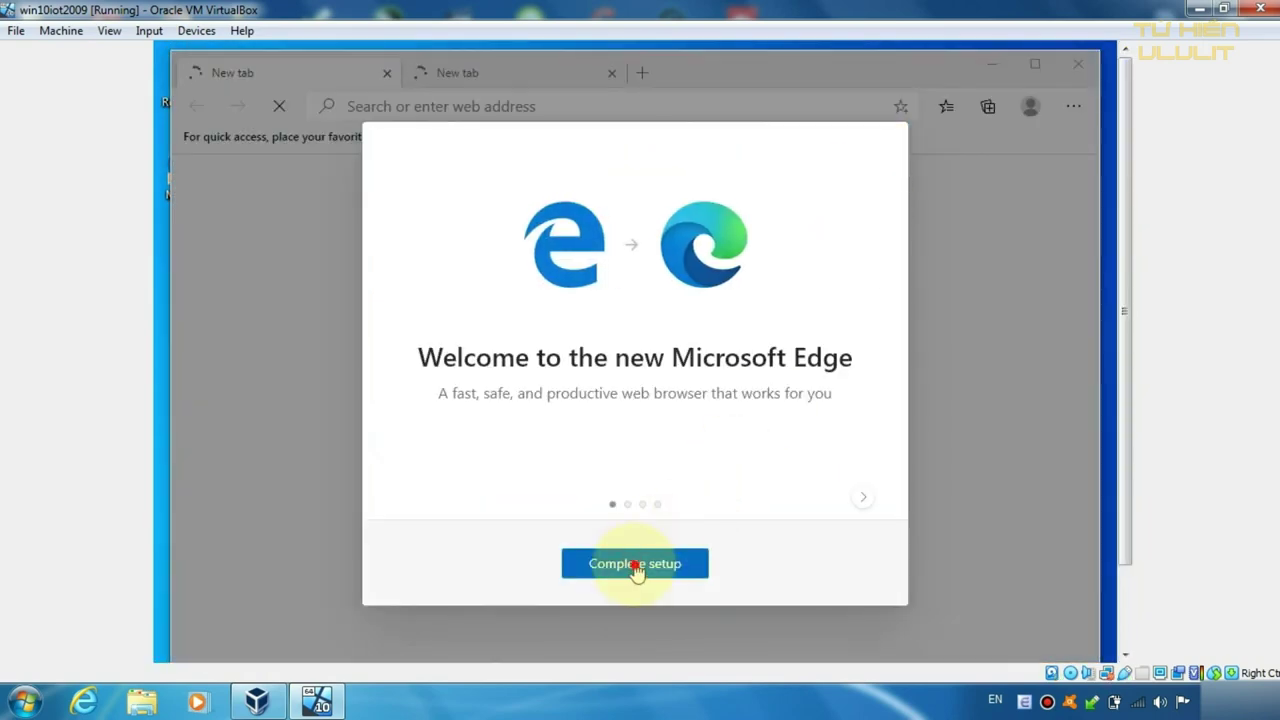
{"action": "left_click", "coordinate": [636, 564]}
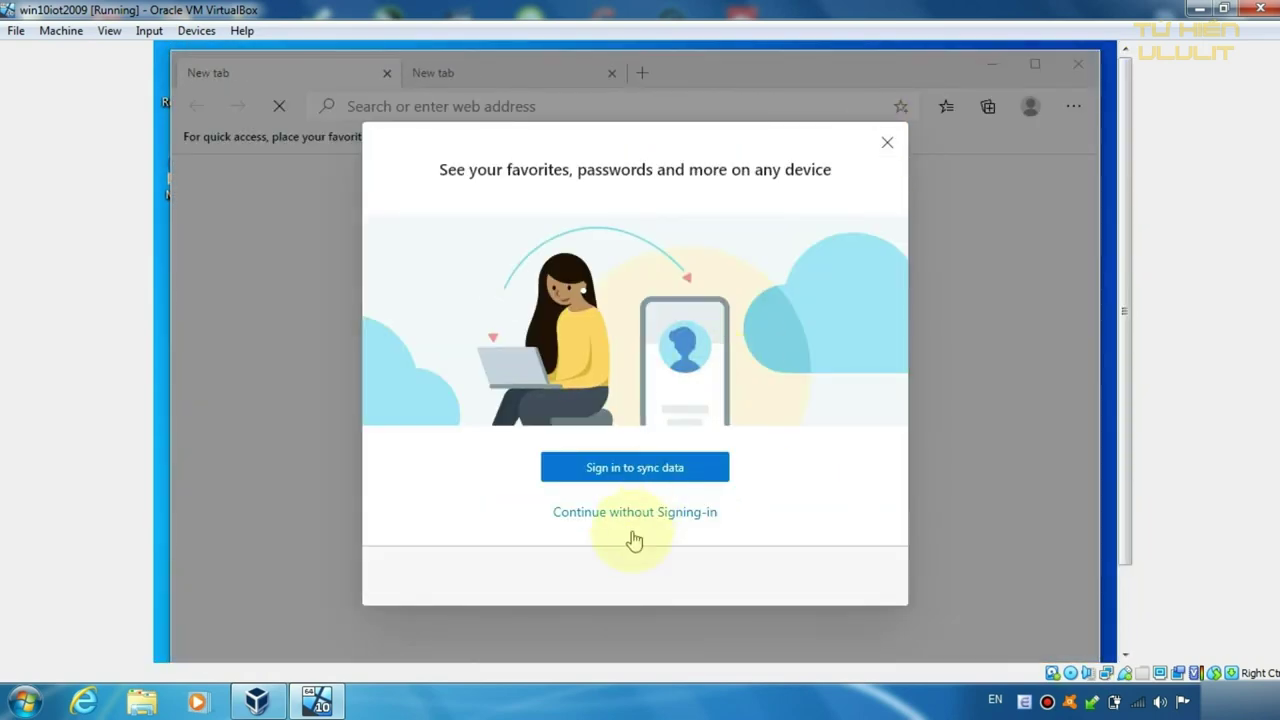
{"action": "left_click", "coordinate": [600, 514]}
{"action": "left_click", "coordinate": [387, 73]}
- Open Edge's browsing history page and look through the browser's menu options
{"action": "left_click", "coordinate": [1073, 106]}
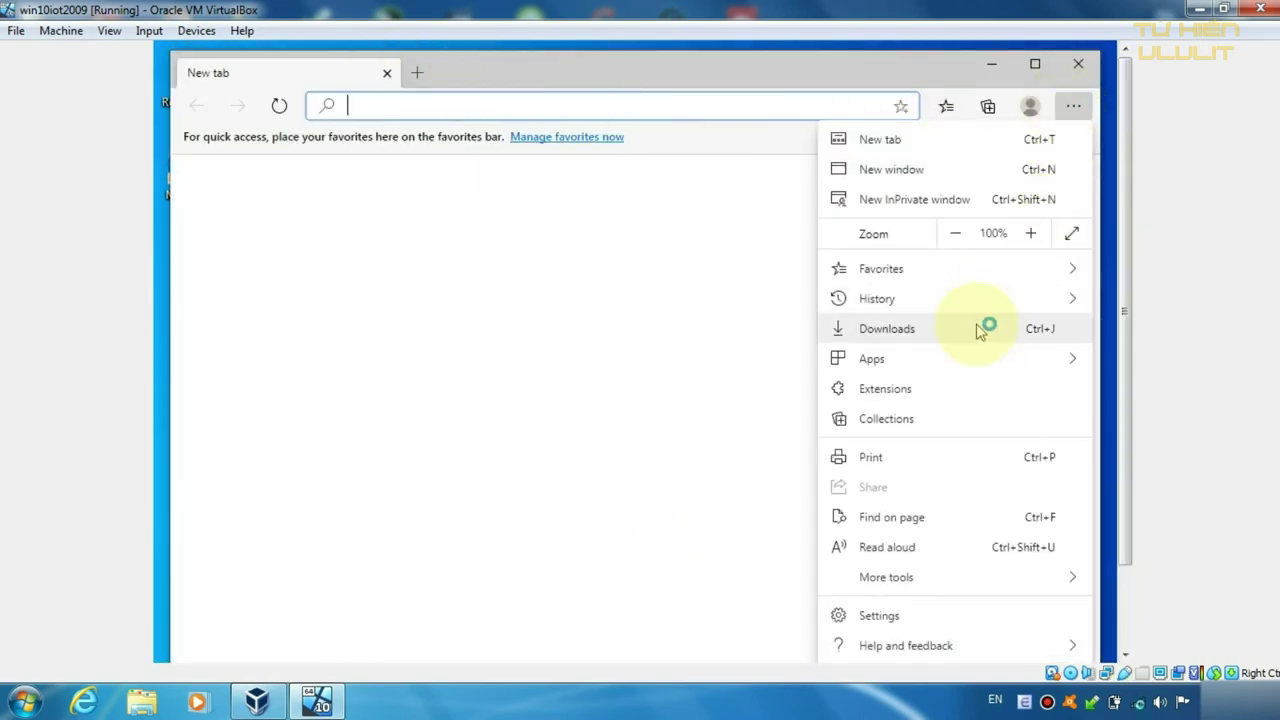
{"action": "left_click", "coordinate": [1073, 106]}
{"action": "mouse_move", "coordinate": [937, 300]}
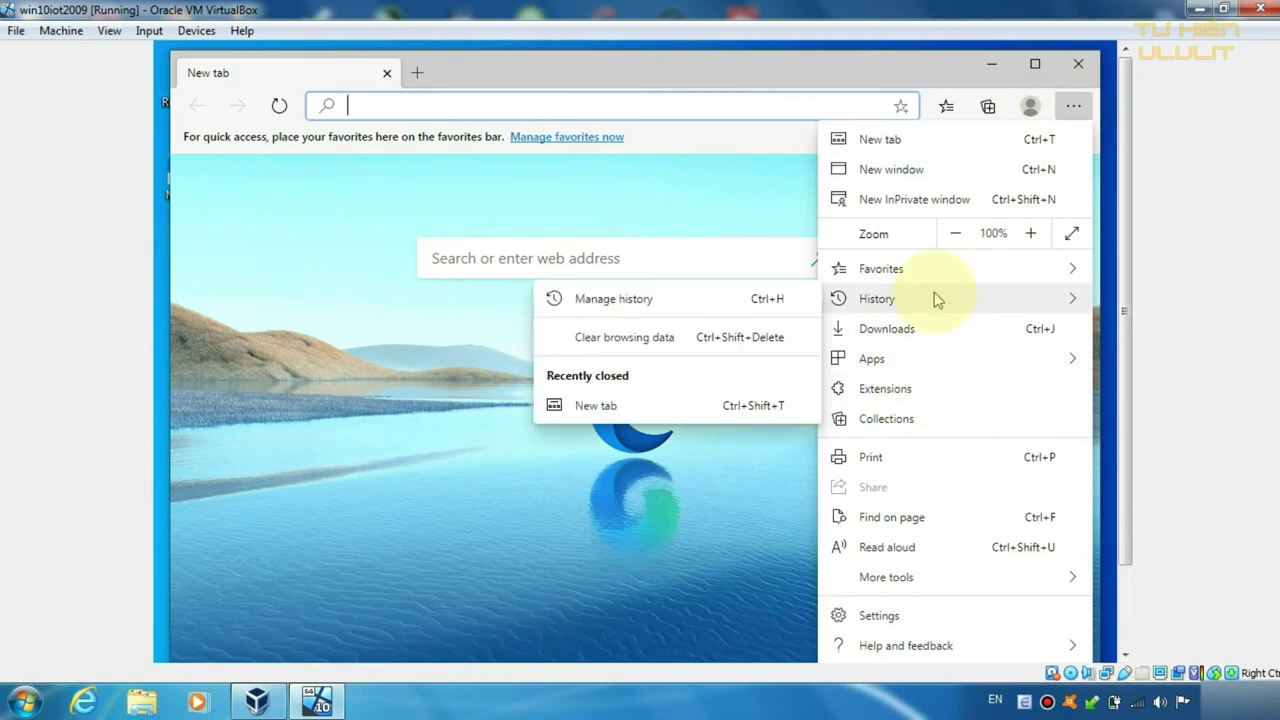
{"action": "left_click", "coordinate": [723, 299]}
{"action": "left_click", "coordinate": [1071, 98]}
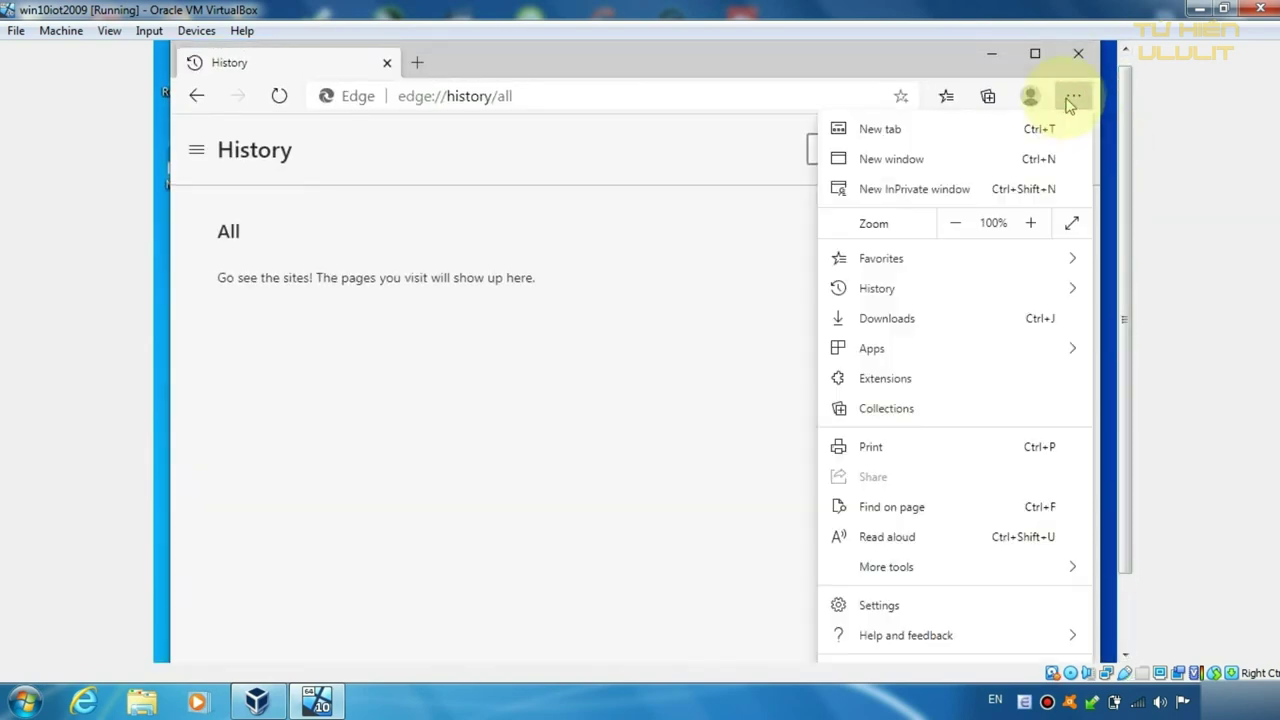
{"action": "left_click", "coordinate": [196, 150]}
{"action": "left_click", "coordinate": [831, 269]}
{"action": "left_click", "coordinate": [1076, 97]}
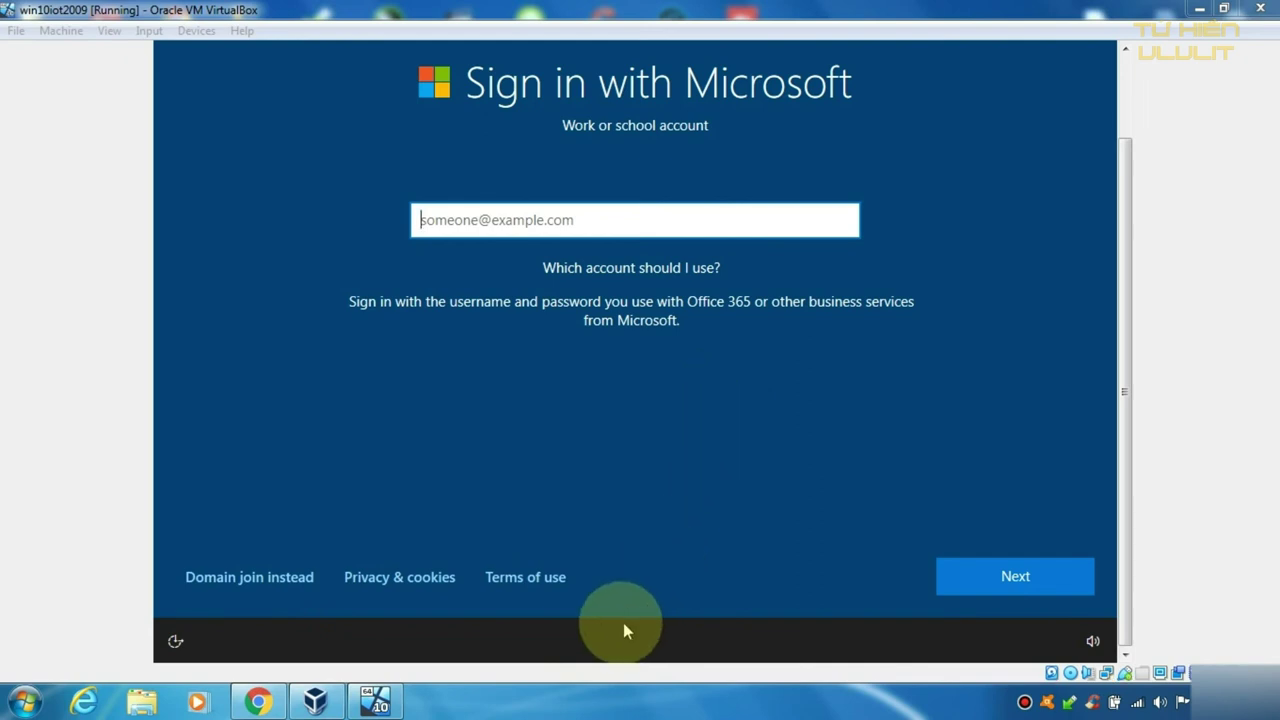
- Choose domain join instead of a Microsoft account and set up the local account with its user name and no password
{"action": "left_click", "coordinate": [211, 575]}
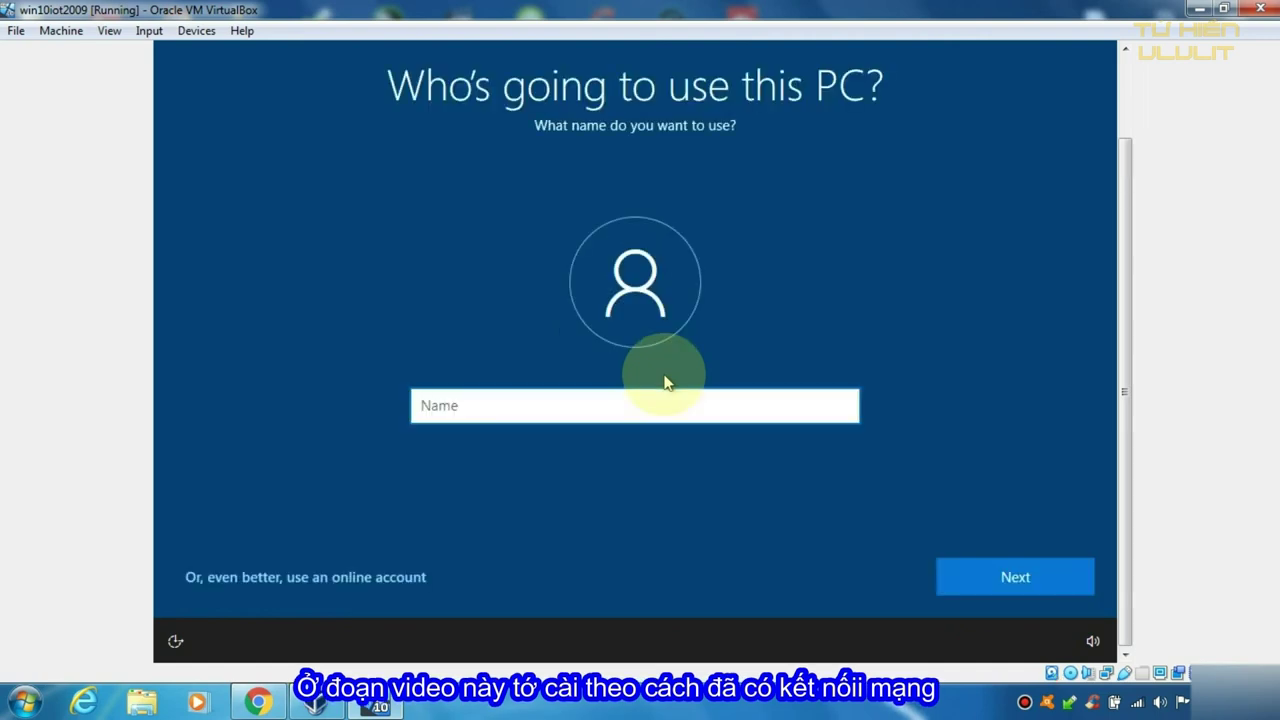
{"action": "type", "text": "tuhienvlvlit_doc"}
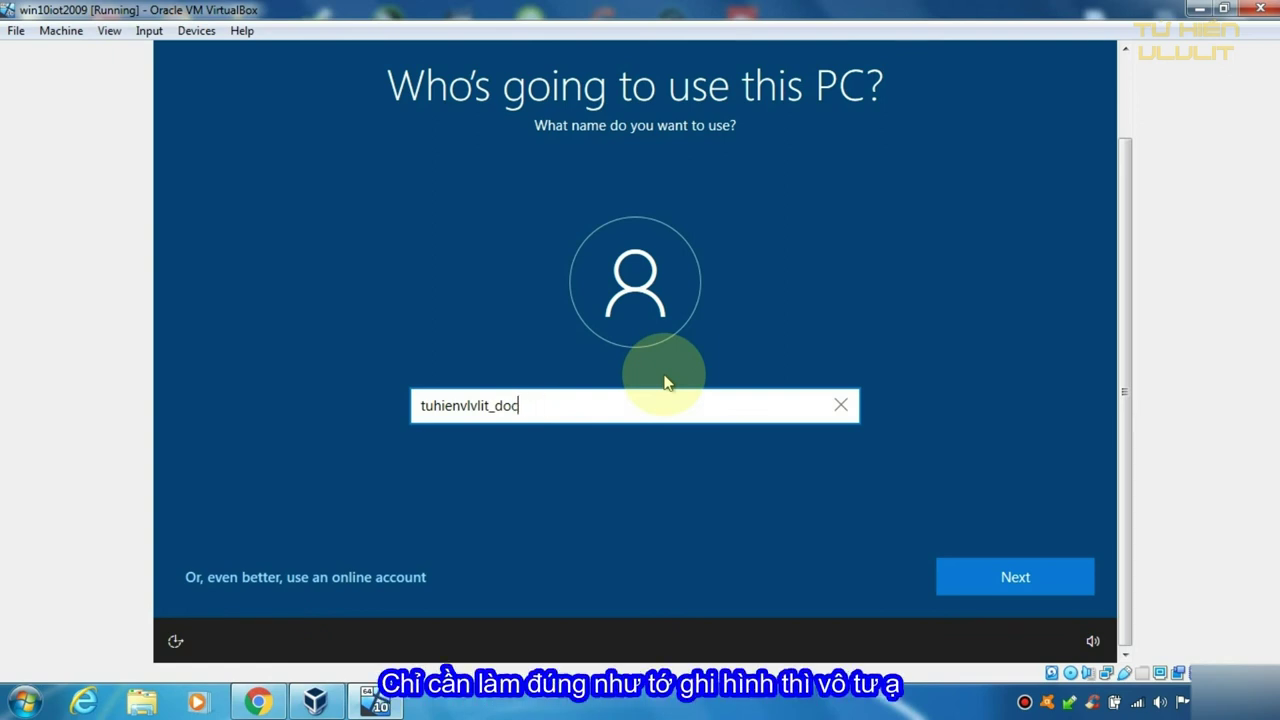
{"action": "key", "text": "BackSpace"}
{"action": "key", "text": "BackSpace"}
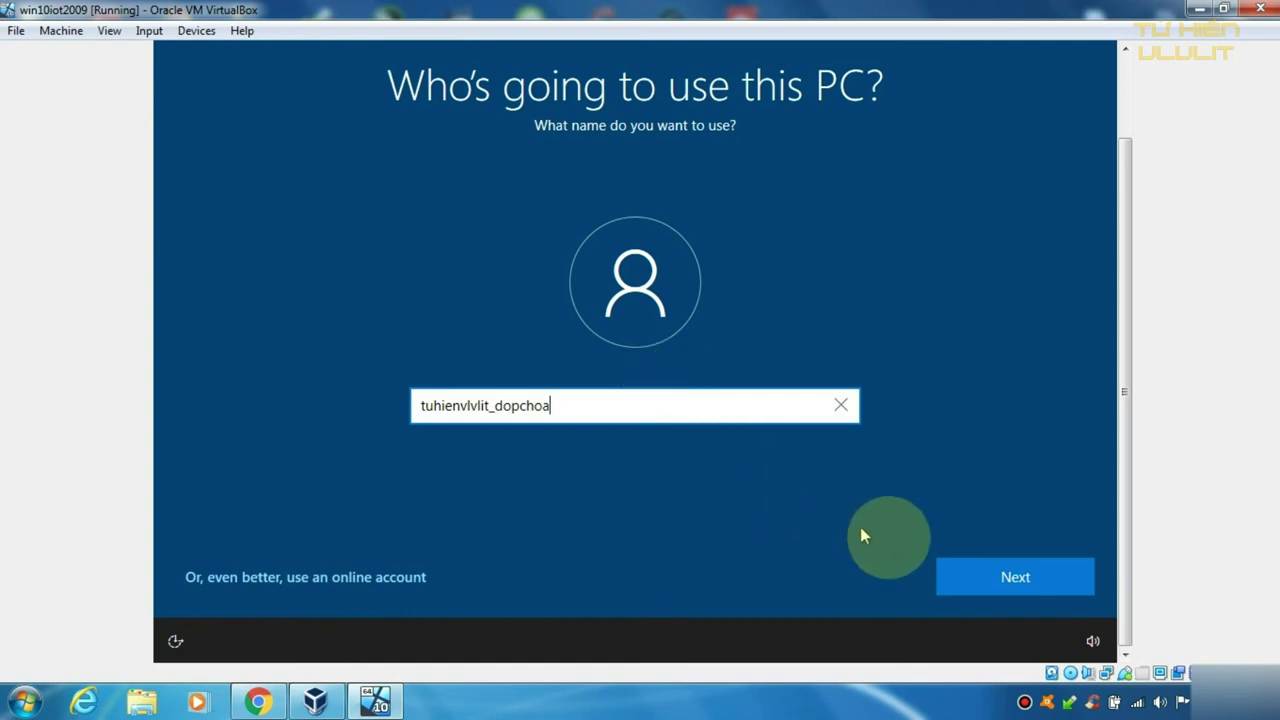
{"action": "left_click", "coordinate": [987, 576]}
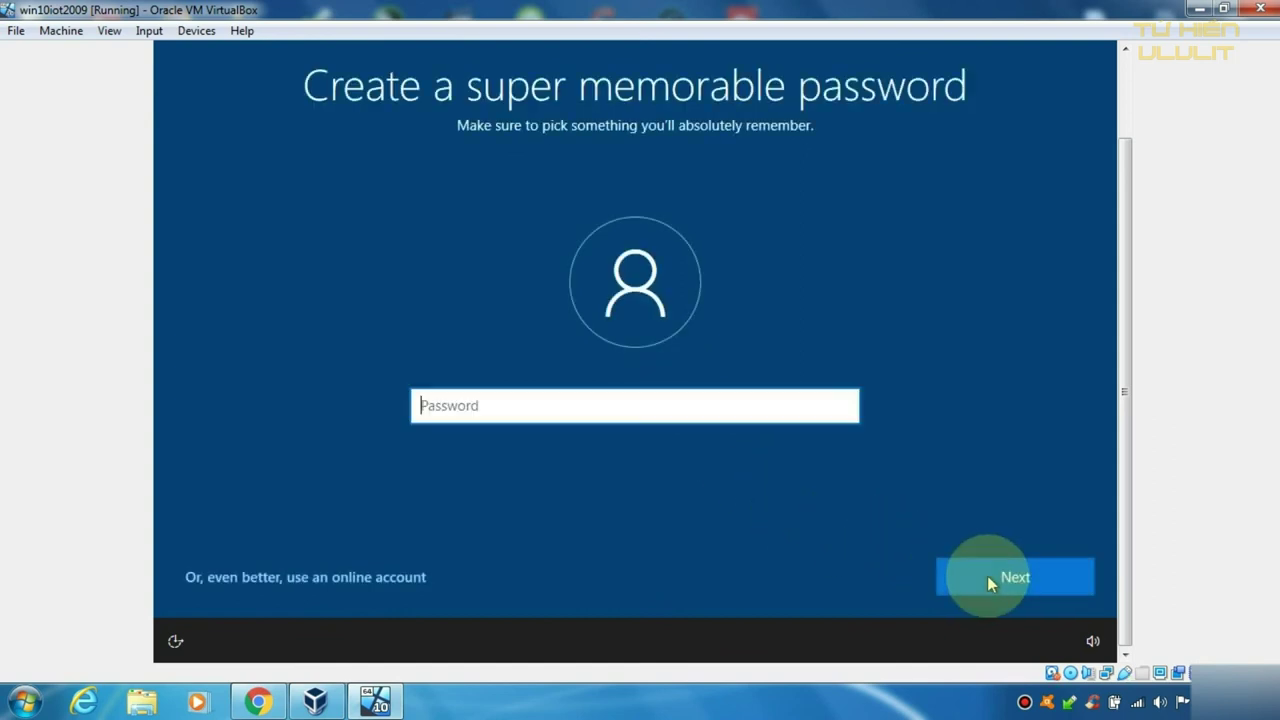
{"action": "left_click", "coordinate": [988, 580]}
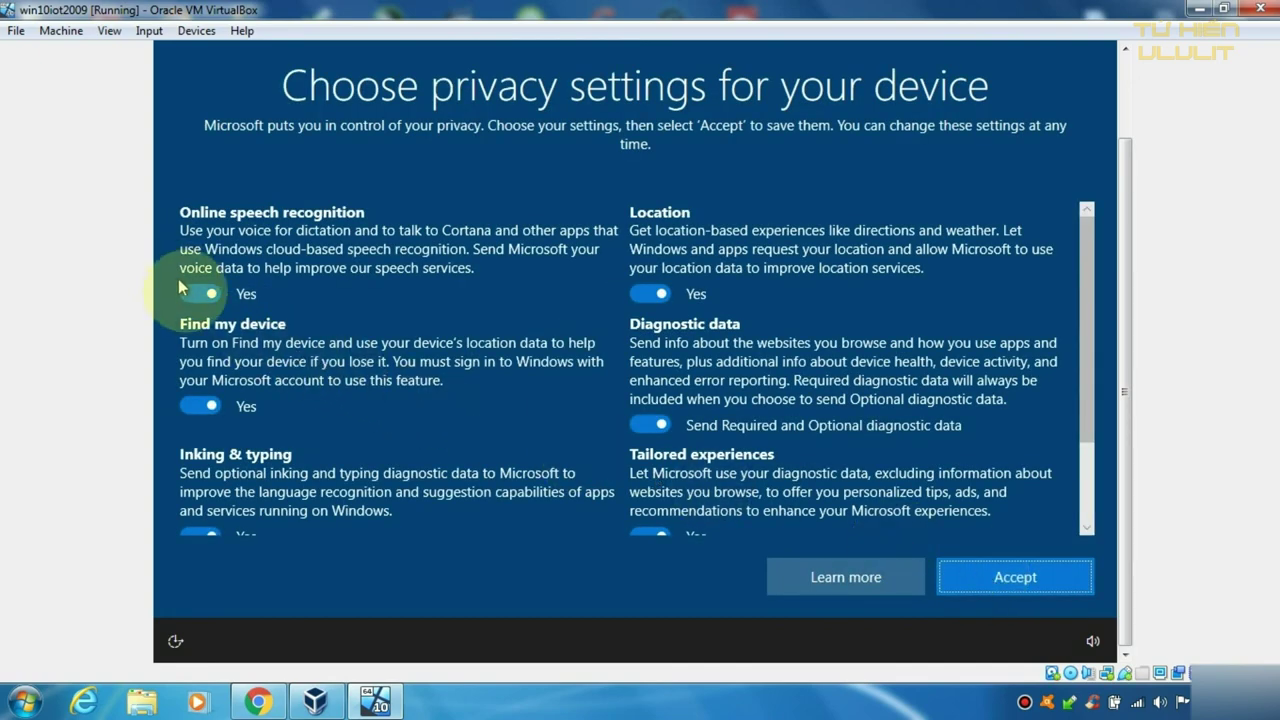
- Turn off online speech recognition, location and Find my device, and send only required diagnostic data
{"action": "left_click", "coordinate": [199, 293]}
{"action": "left_click", "coordinate": [640, 296]}
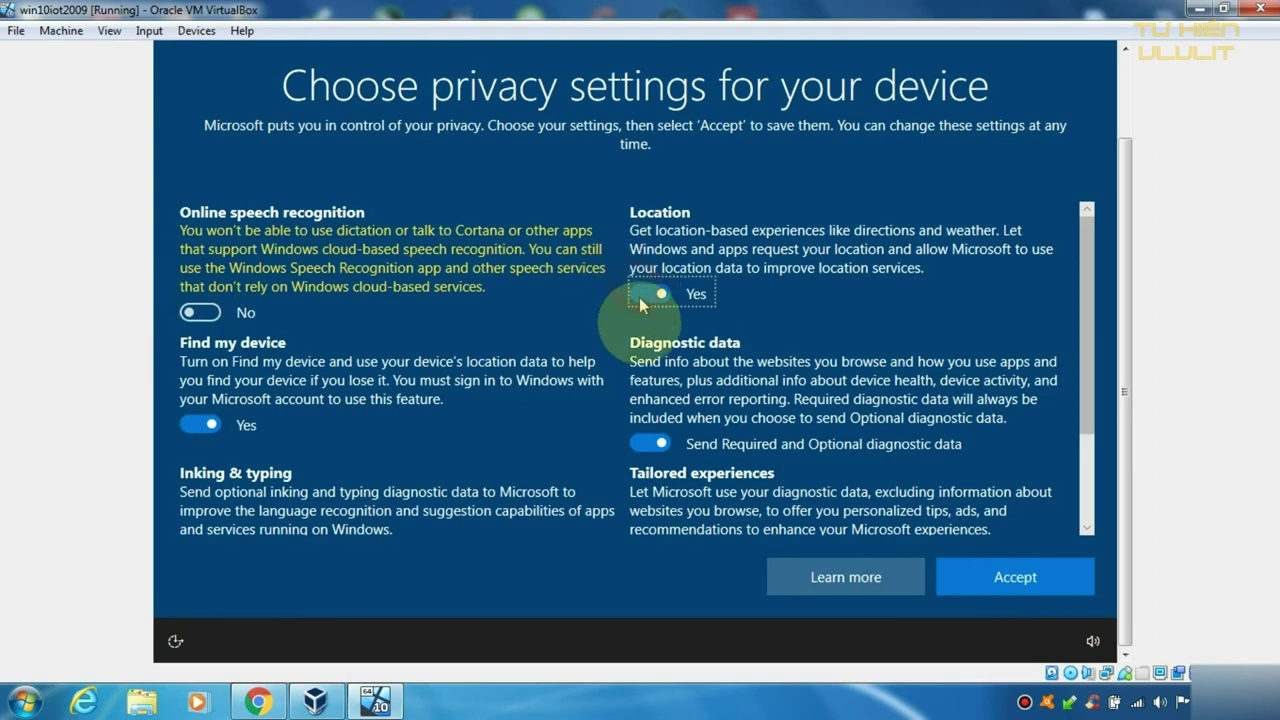
{"action": "left_click", "coordinate": [652, 443]}
{"action": "left_click", "coordinate": [209, 427]}
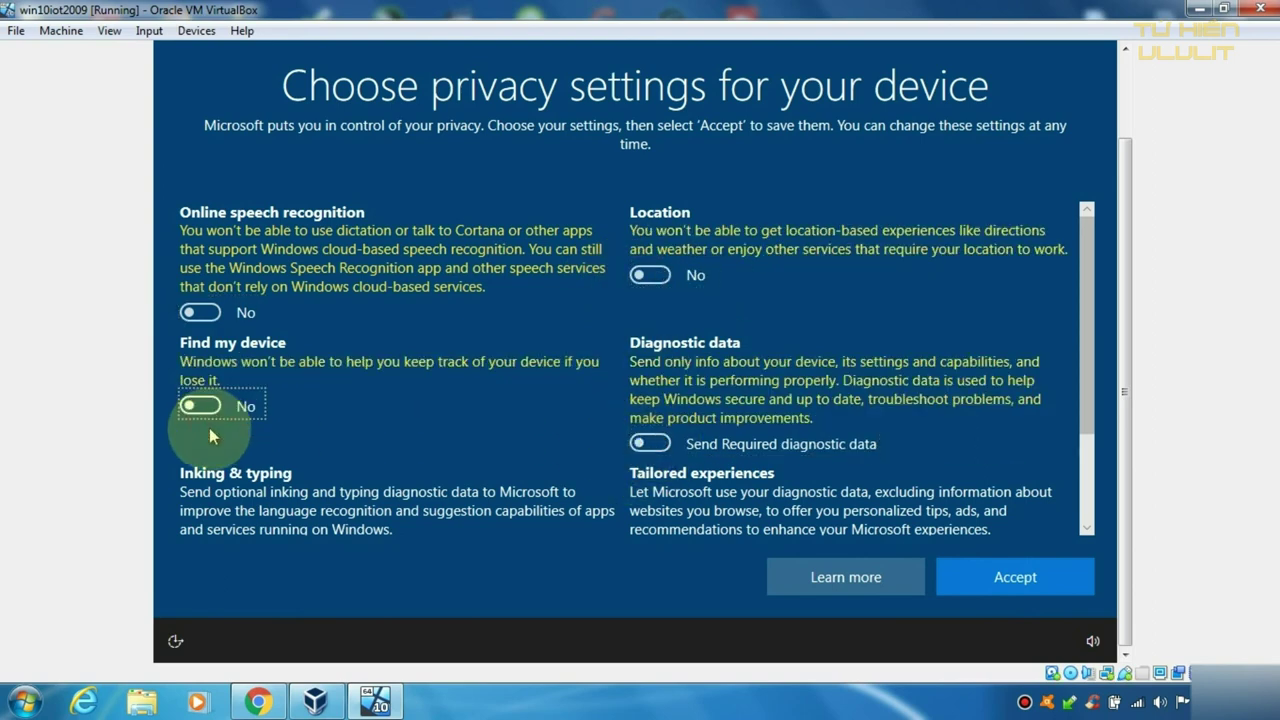
- Turn off inking and typing, tailored experiences and advertising ID, and accept the privacy settings and Cortana
{"action": "scroll", "coordinate": [209, 428], "scroll_direction": "down", "scroll_amount": 2}
{"action": "left_click", "coordinate": [211, 421]}
{"action": "left_click", "coordinate": [650, 430]}
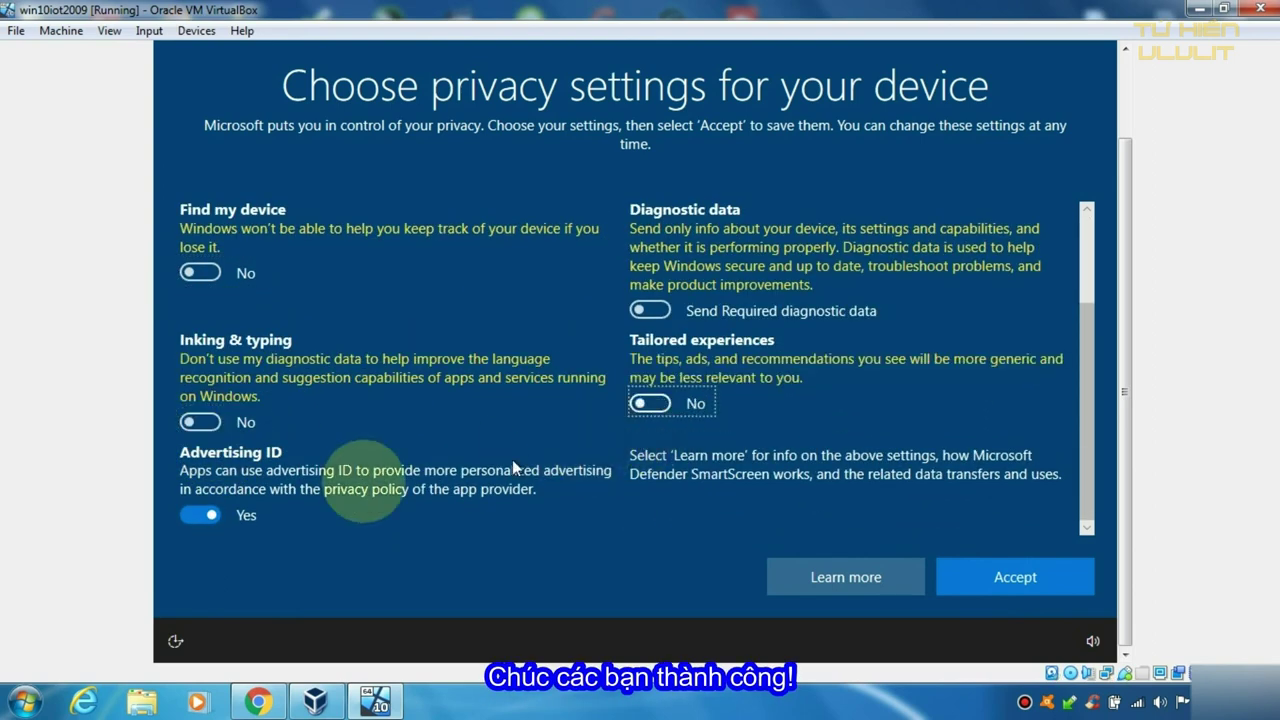
{"action": "left_click", "coordinate": [195, 515]}
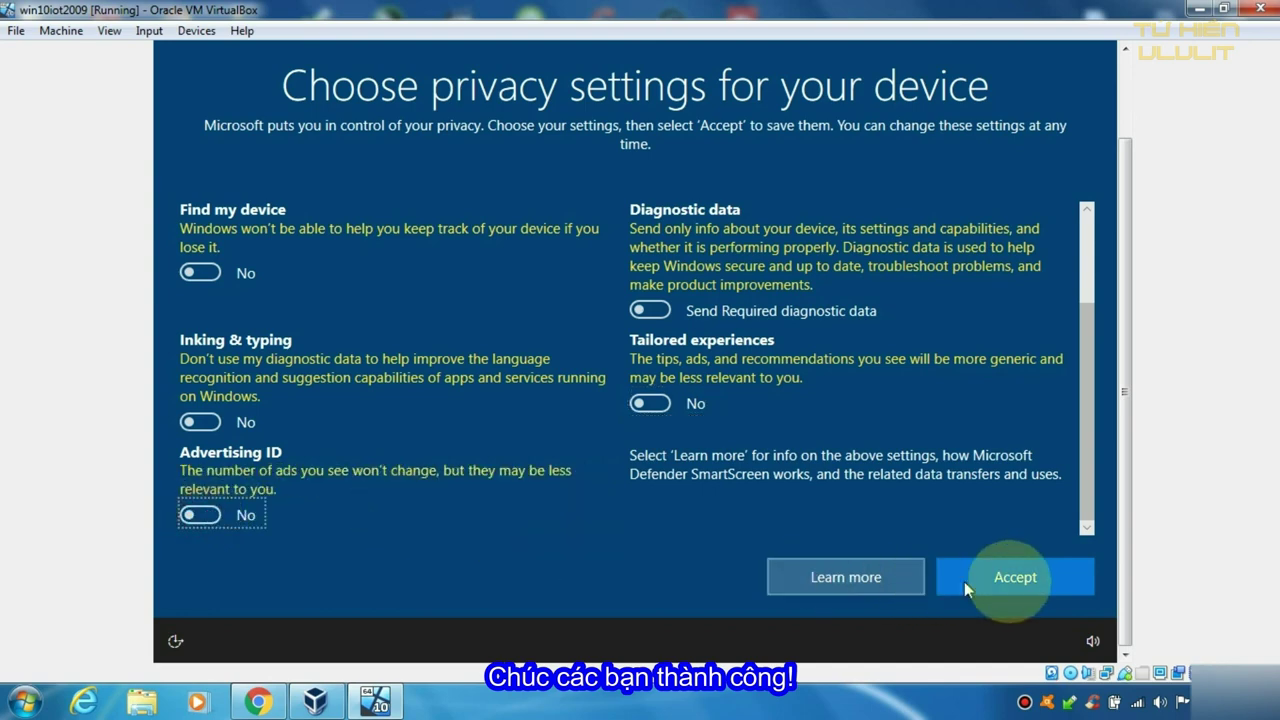
{"action": "left_click", "coordinate": [1035, 578]}
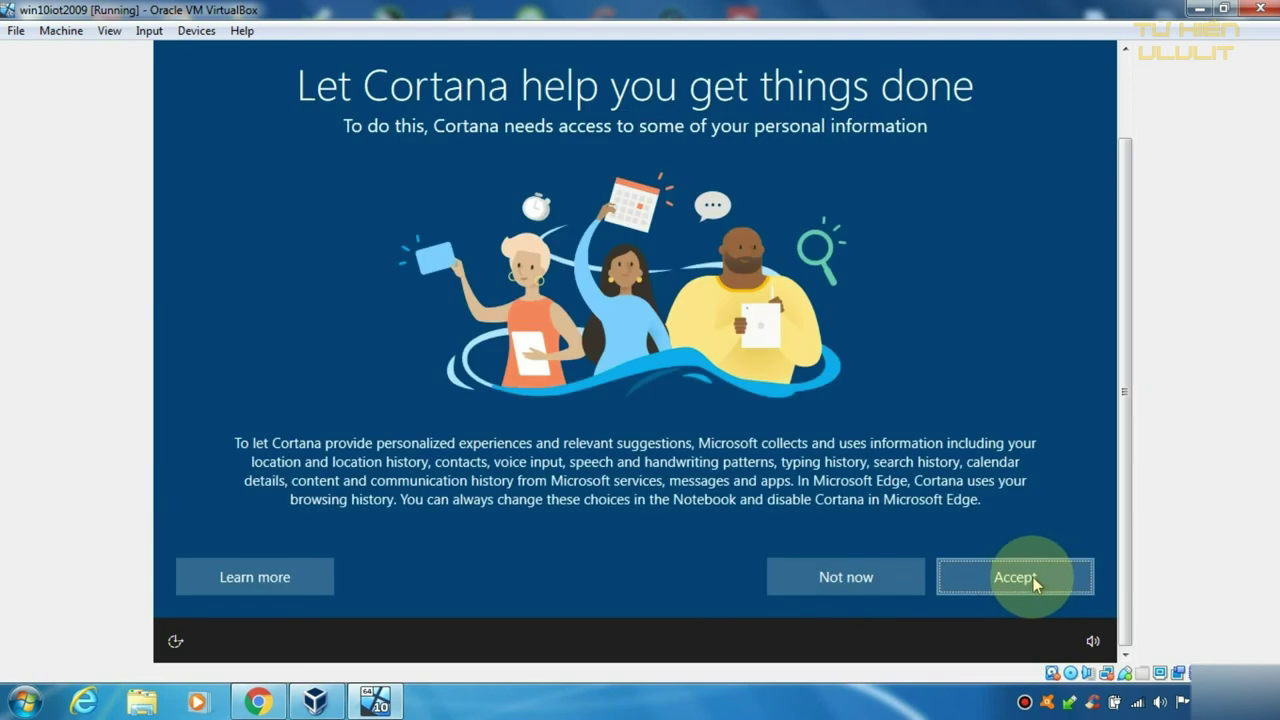
{"action": "left_click", "coordinate": [1022, 577]}
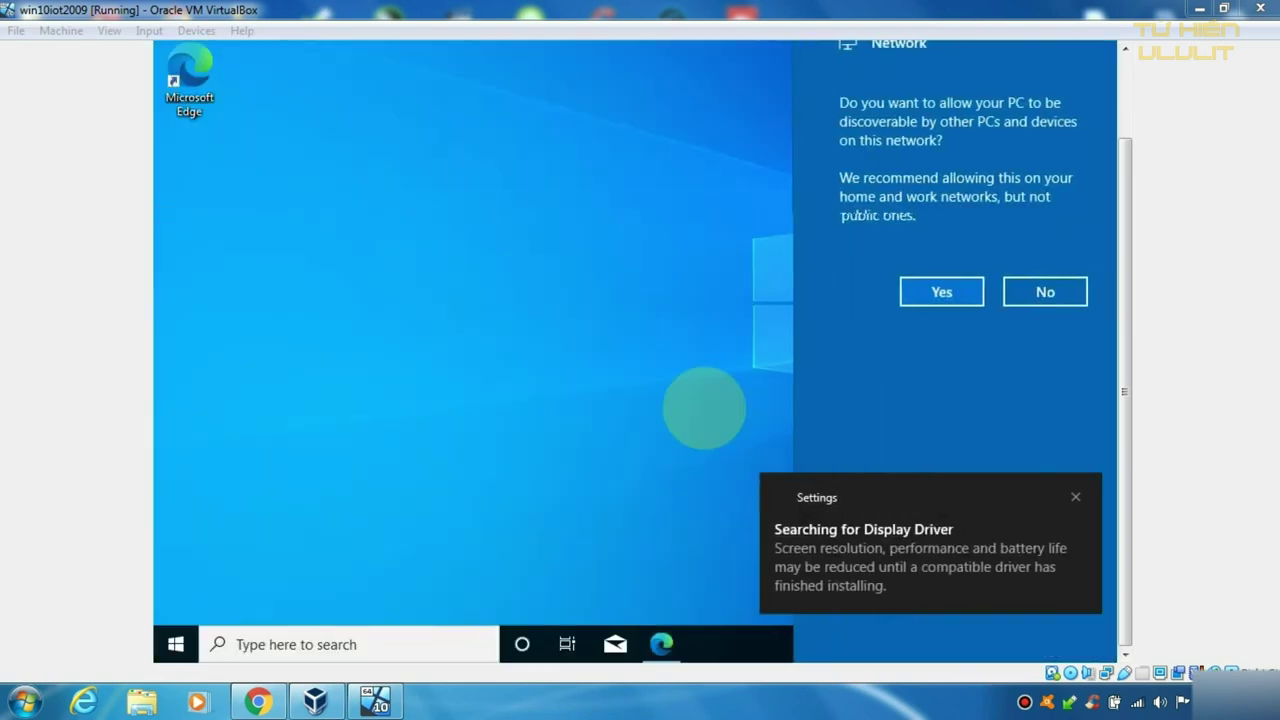
- Allow the PC to be discoverable on the network, and dismiss the display driver notification to get started with Microsoft Edge
{"action": "left_click", "coordinate": [922, 290]}
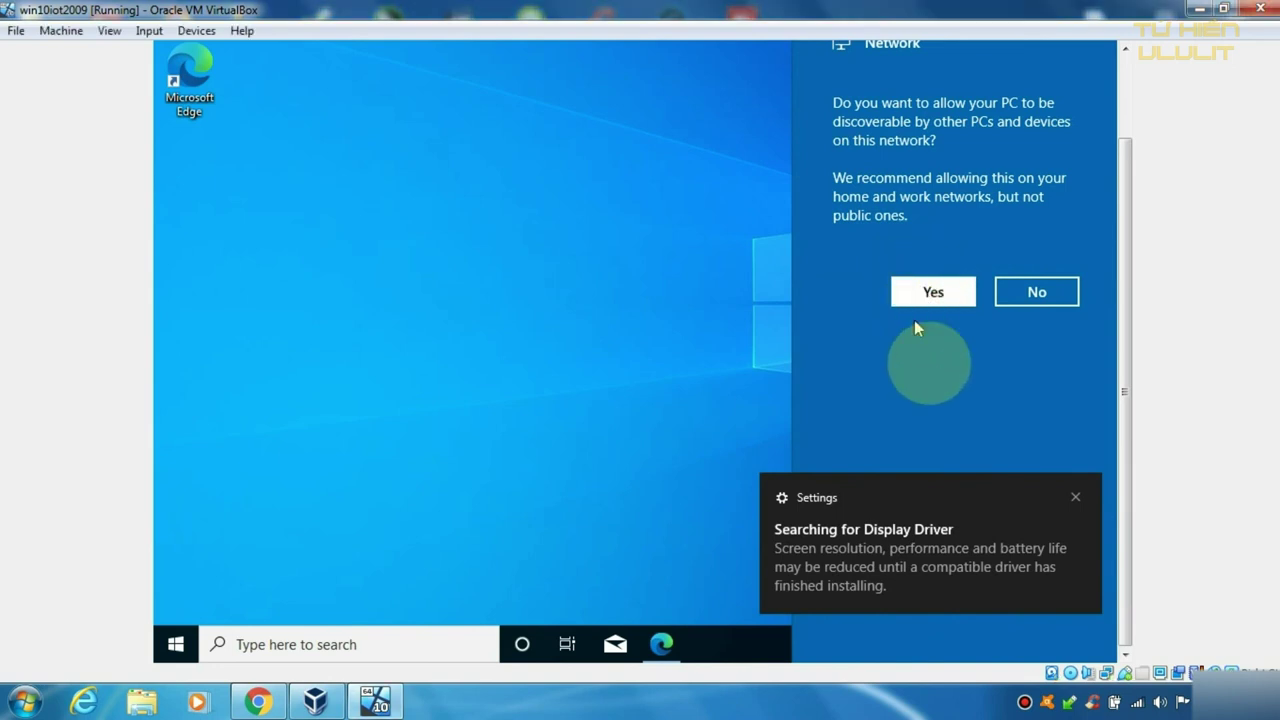
{"action": "left_click", "coordinate": [1078, 497]}
{"action": "left_click", "coordinate": [893, 574]}
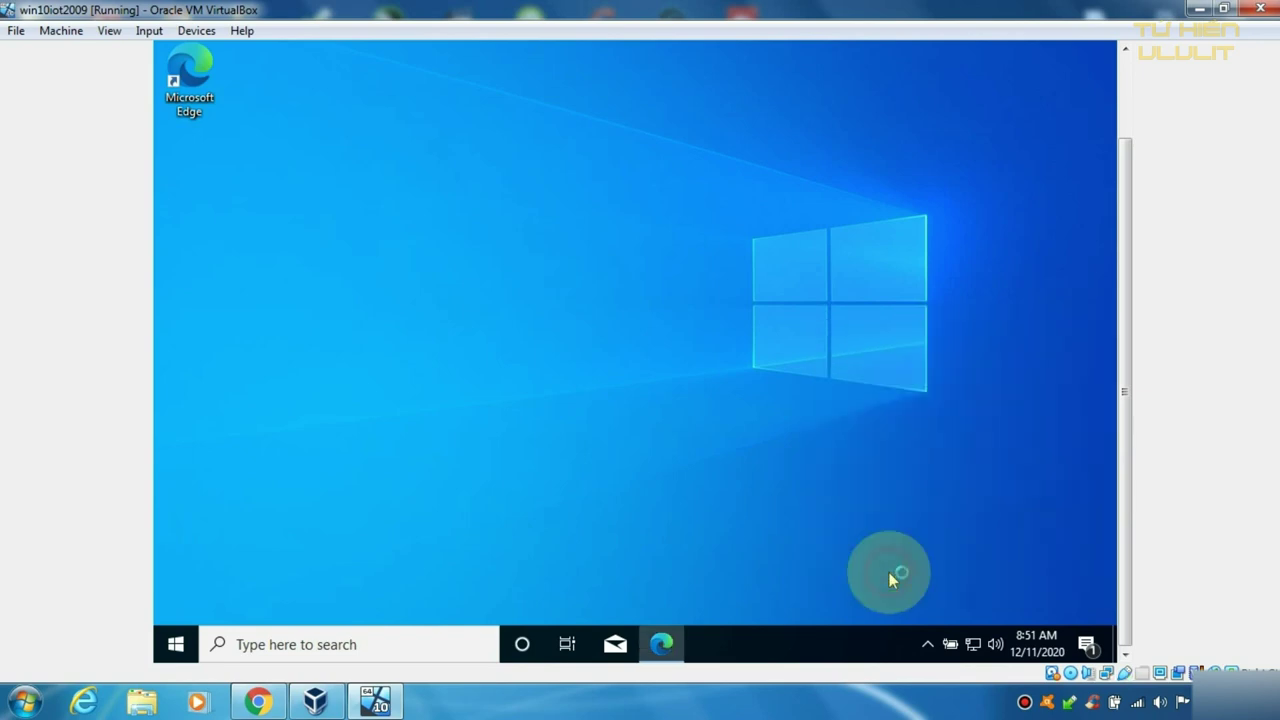